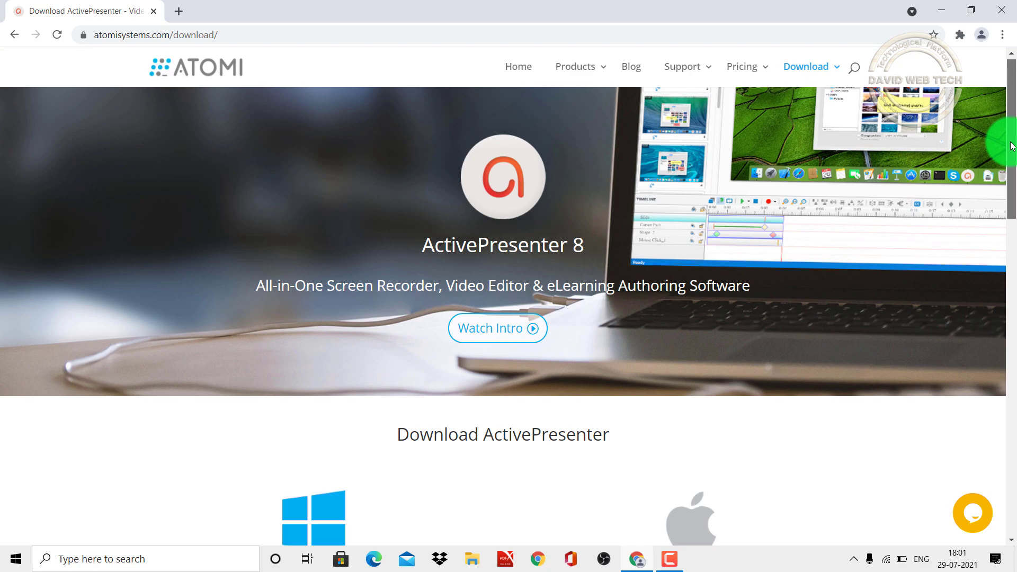
- Download ActivePresenter 8.5.0 for Windows from the Atomi download page
left_click_drag(1013, 147, 1010, 162)
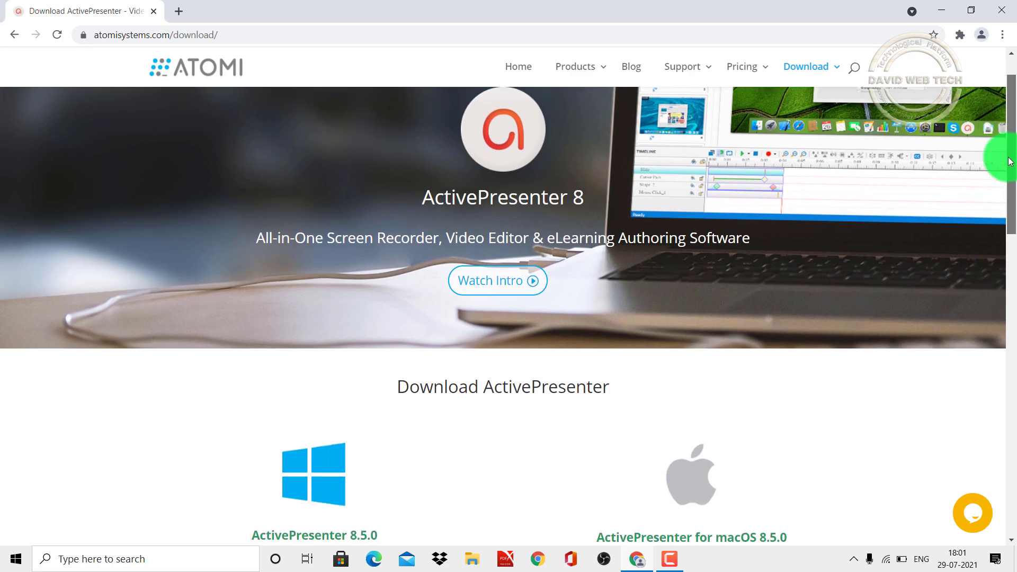
left_click_drag(1010, 161, 1009, 249)
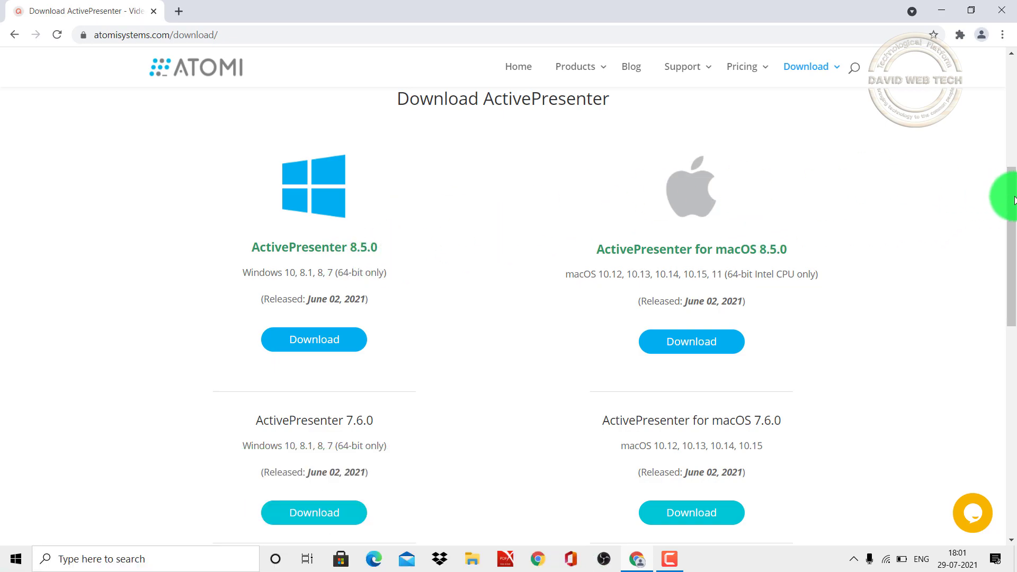
left_click_drag(1014, 207, 1010, 242)
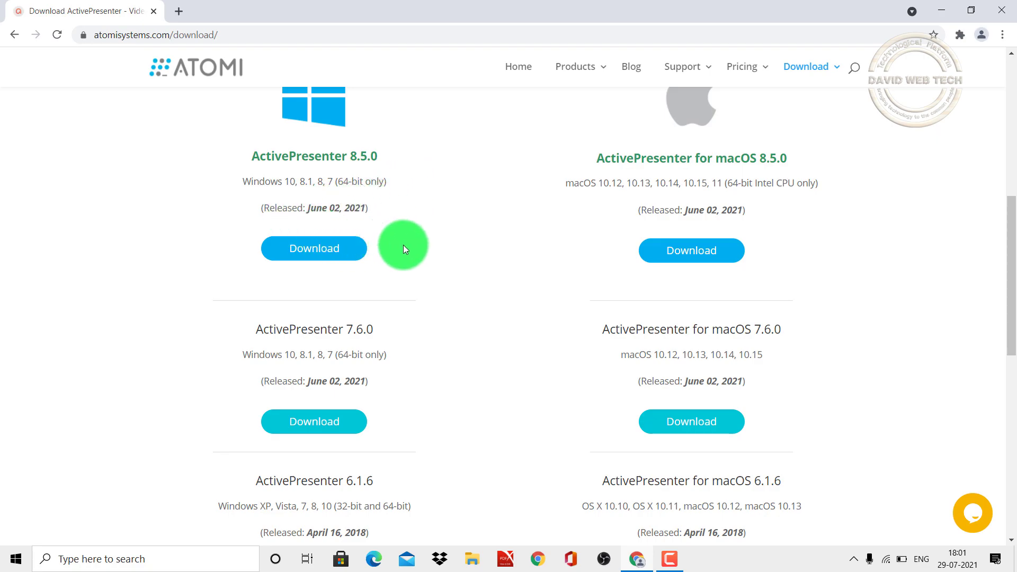
left_click(296, 250)
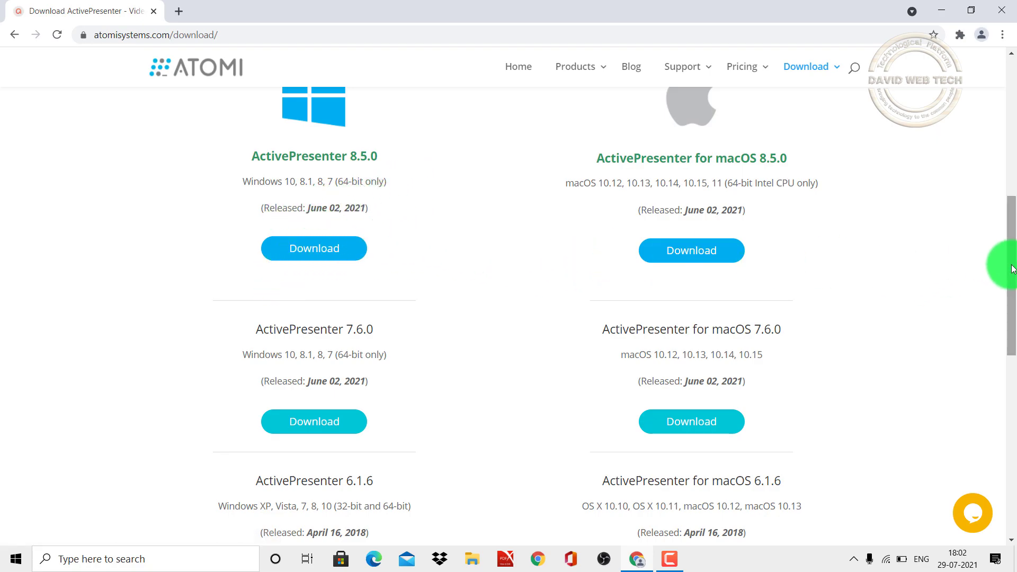
left_click_drag(1014, 269, 1015, 126)
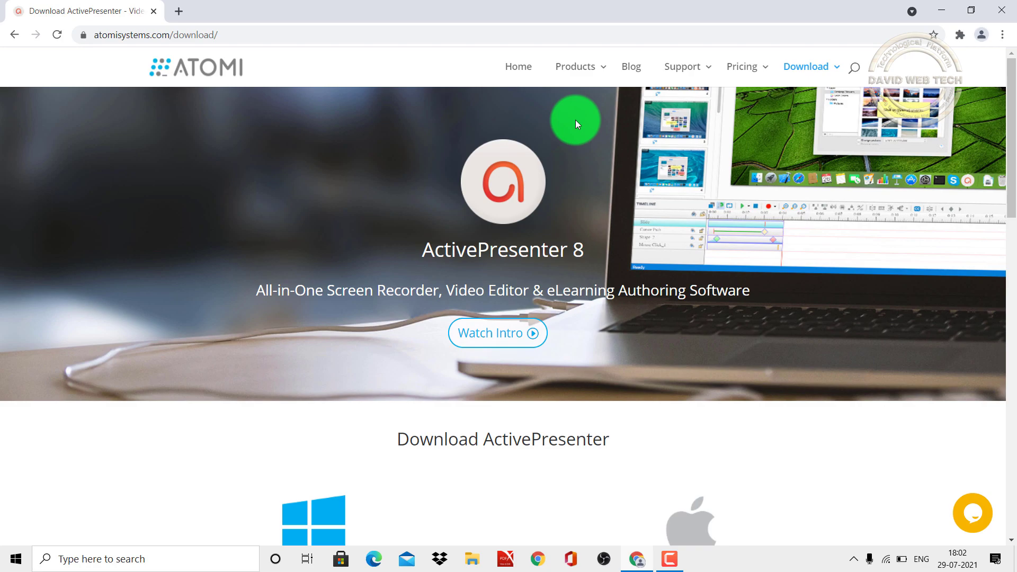
- Switch from the browser to ActivePresenter via its desktop shortcut and start a new Record Video project
left_click(942, 8)
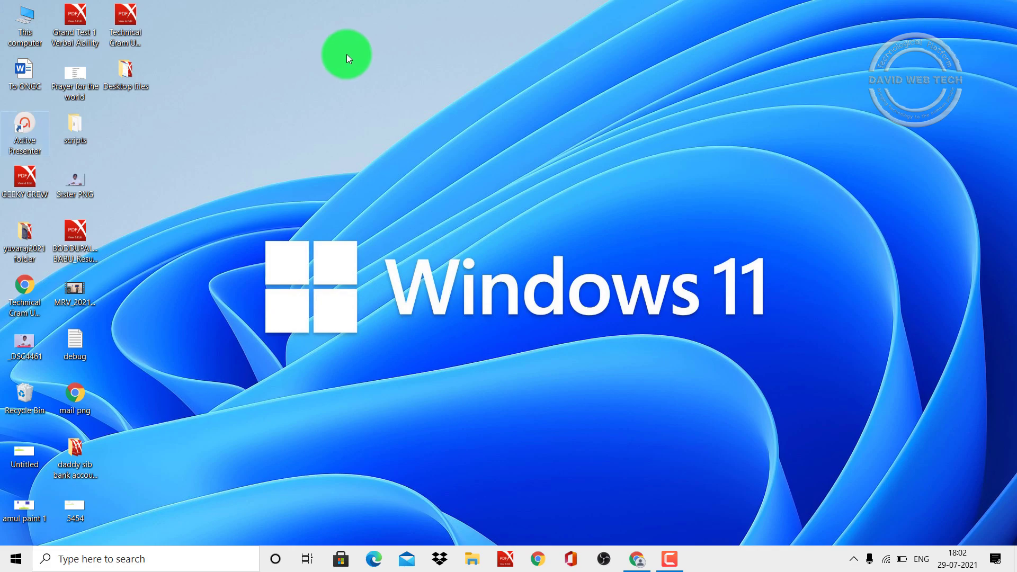
right_click(347, 54)
left_click(372, 97)
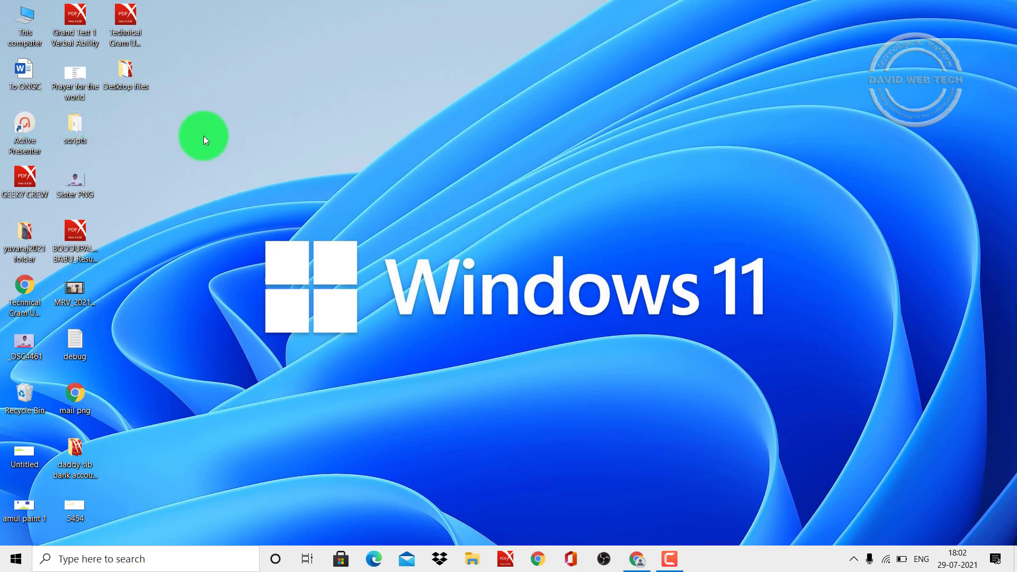
double_click(27, 117)
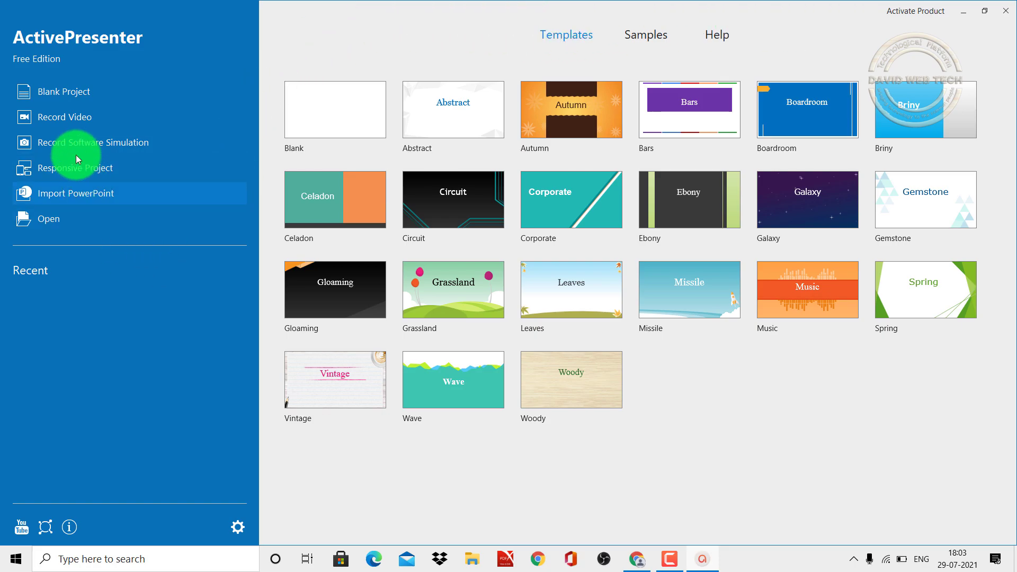
left_click(90, 119)
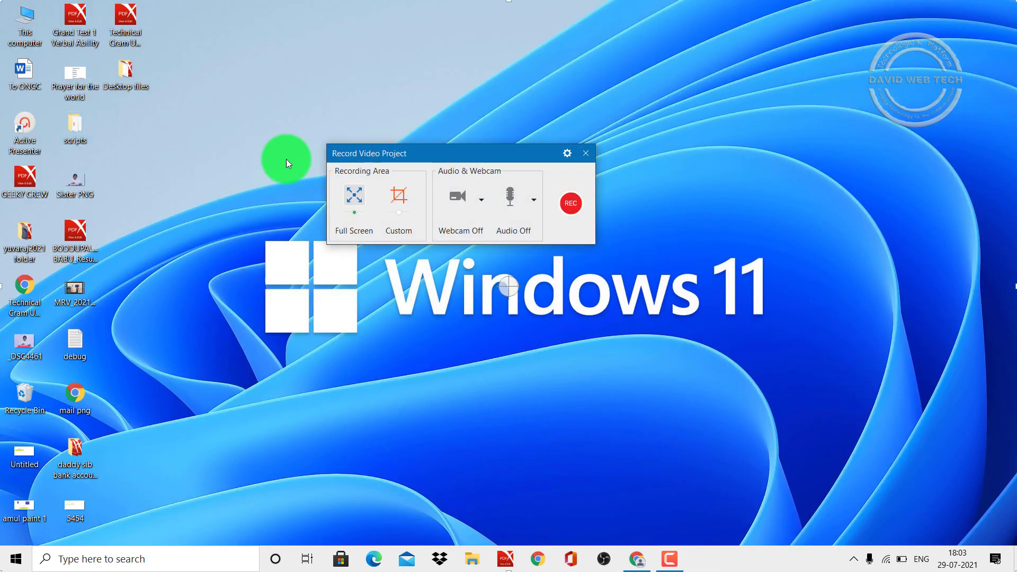
left_click_drag(445, 148, 468, 48)
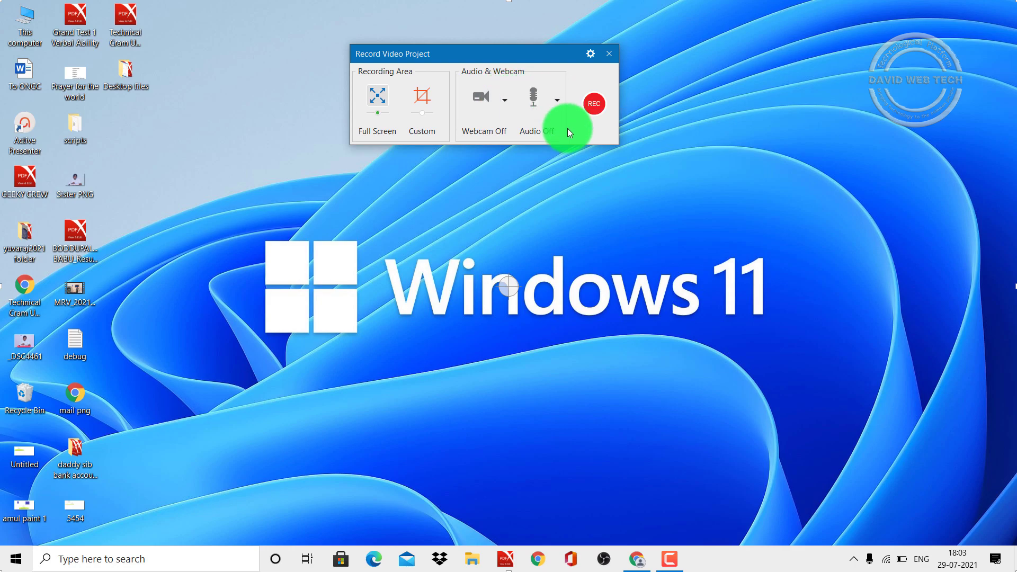
- Try a custom 800 x 600 recording area around the middle of the desktop, and return to full-screen recording
left_click(420, 100)
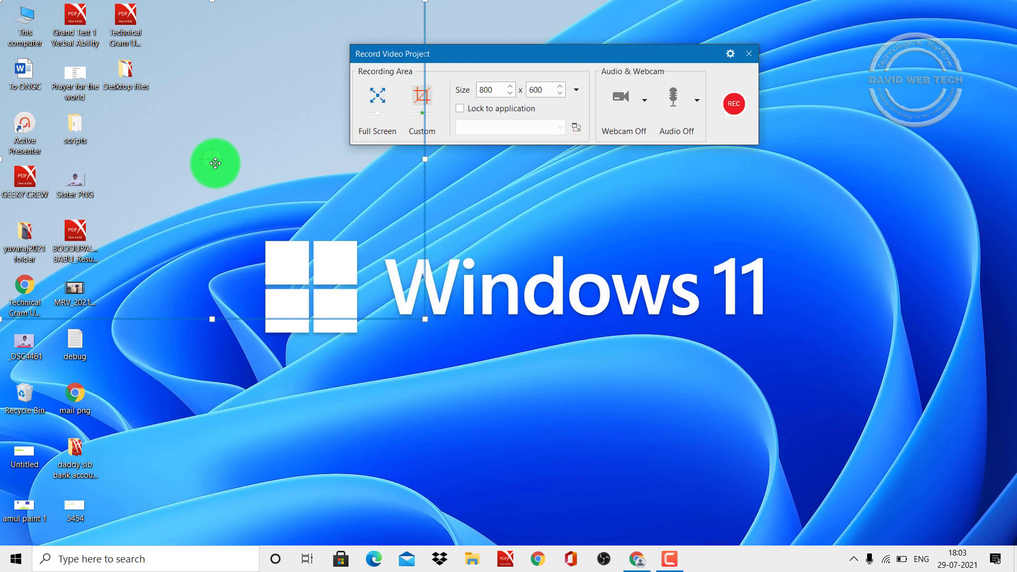
left_click_drag(213, 163, 459, 329)
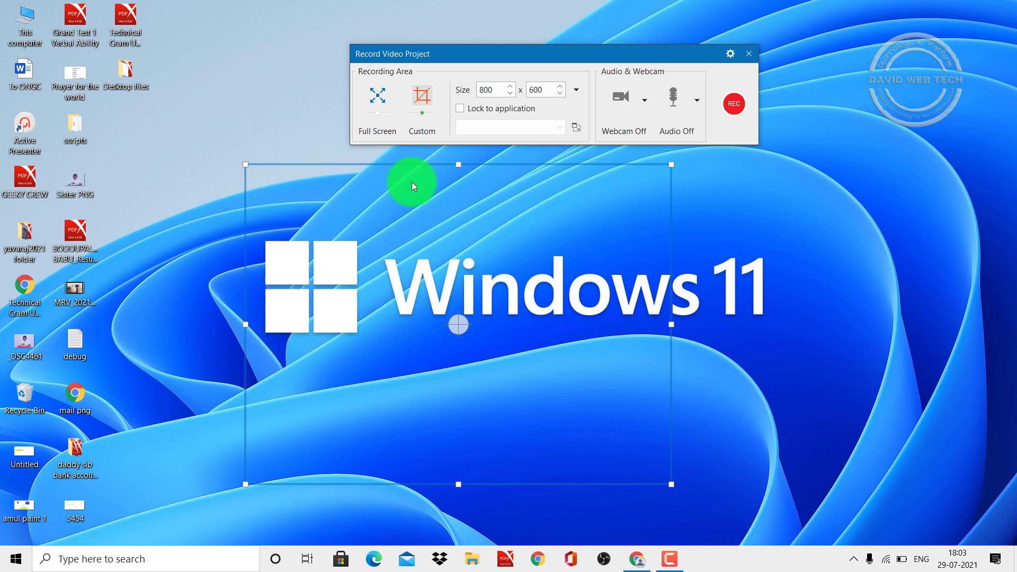
left_click(385, 112)
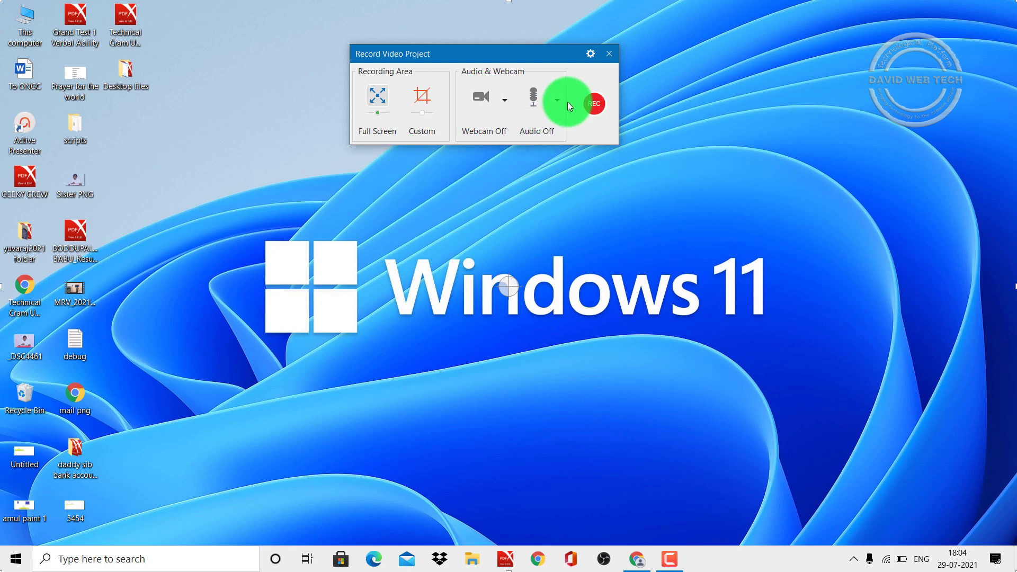
- Review the audio and video, cursor and hotkey options in the recording settings, and close them without changes
left_click(589, 55)
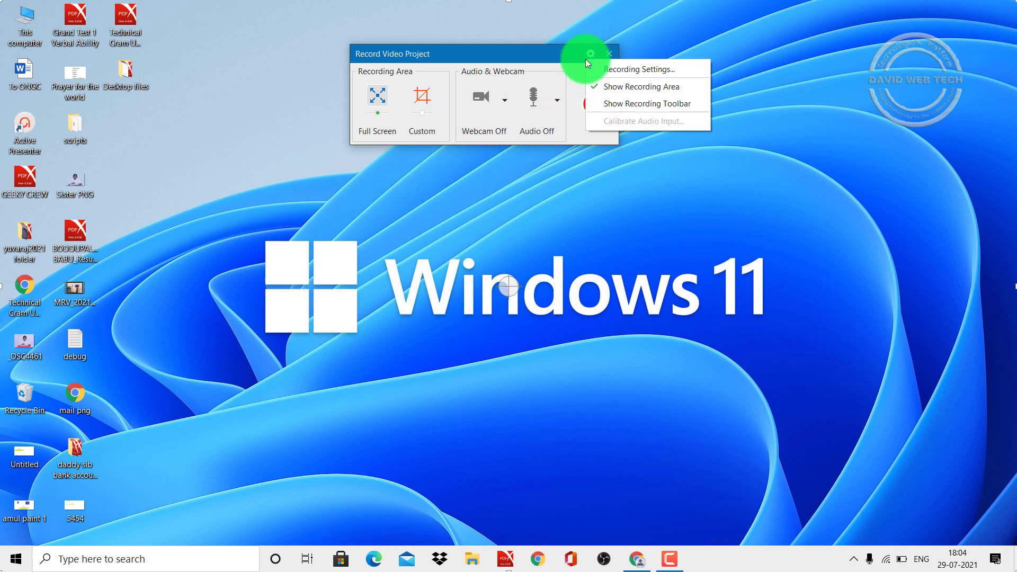
left_click(644, 78)
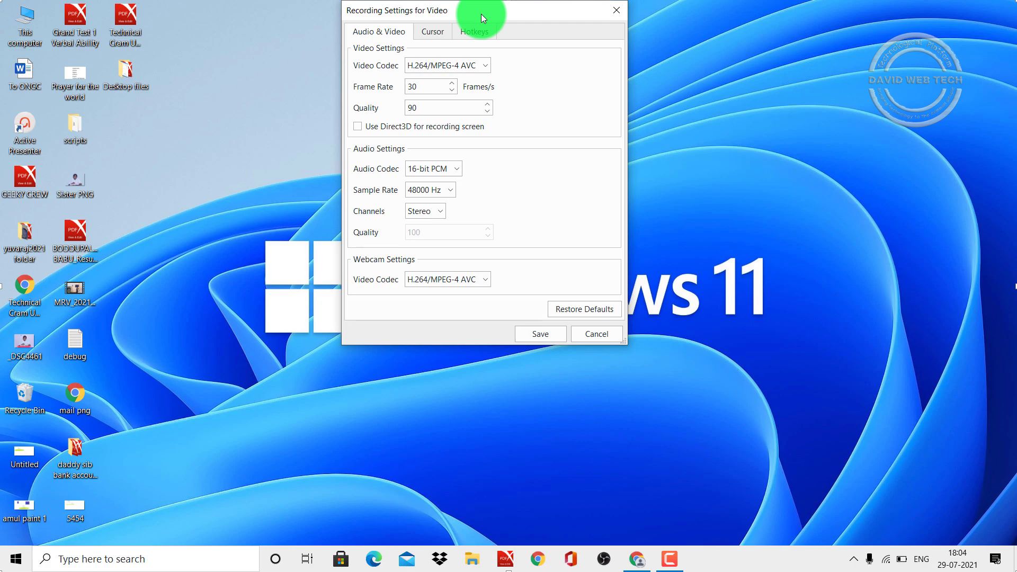
left_click_drag(481, 14, 443, 53)
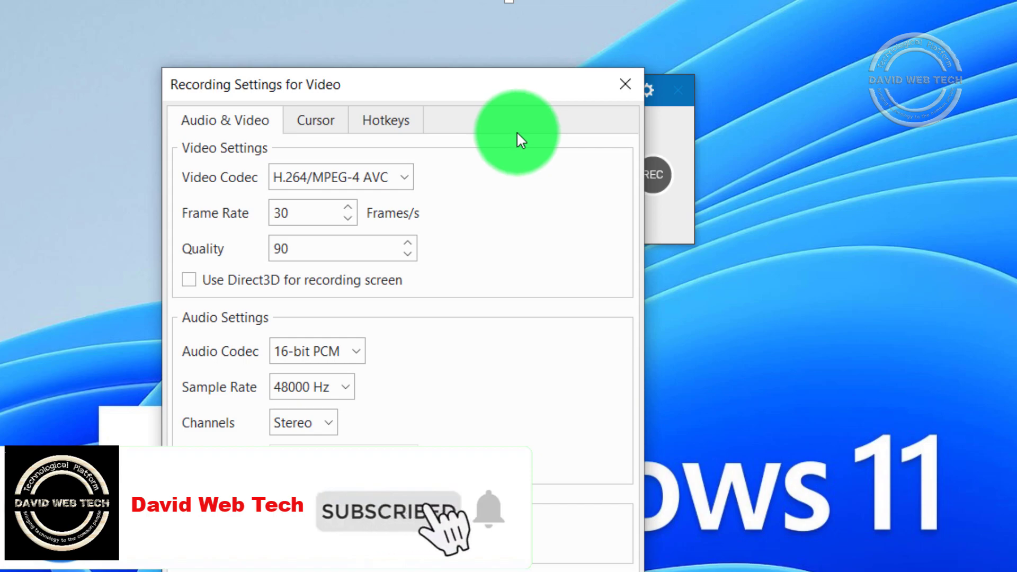
left_click(323, 120)
left_click(379, 120)
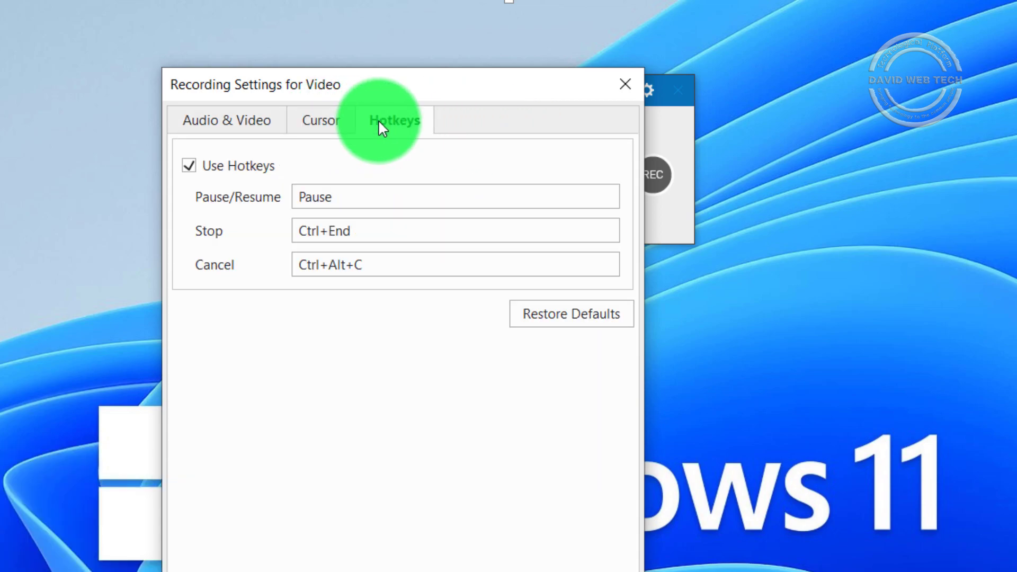
left_click(322, 122)
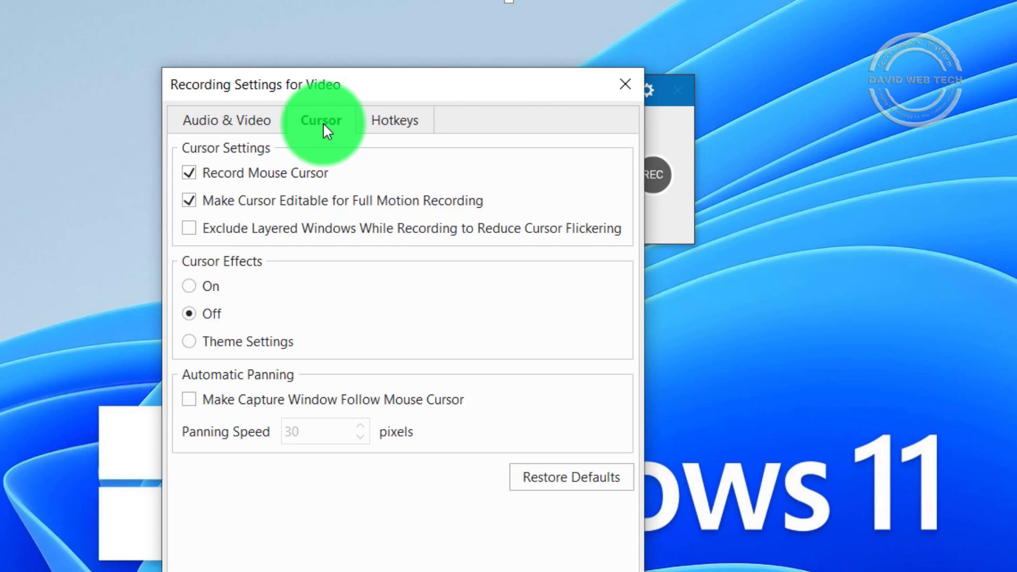
left_click(387, 122)
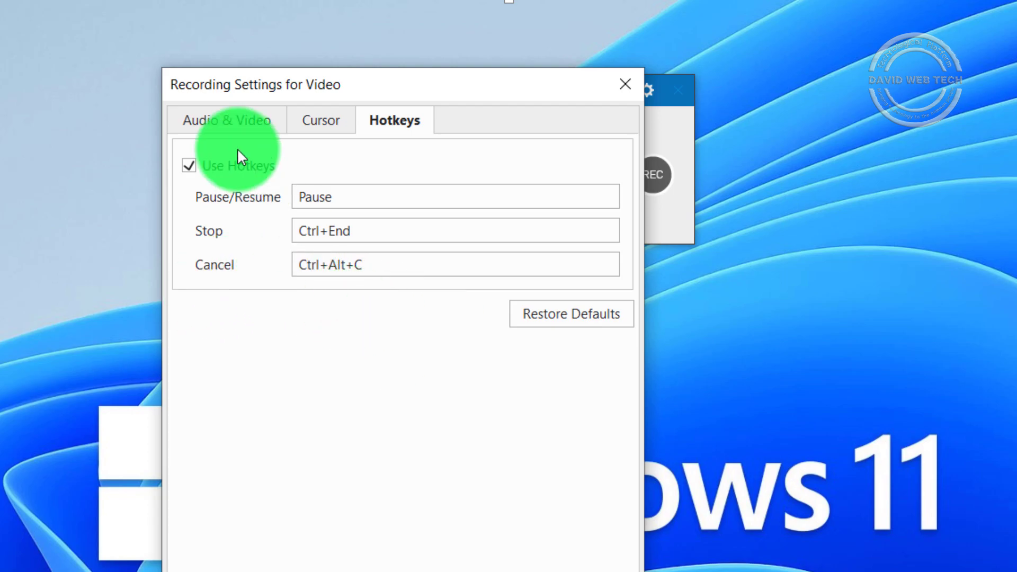
left_click(212, 117)
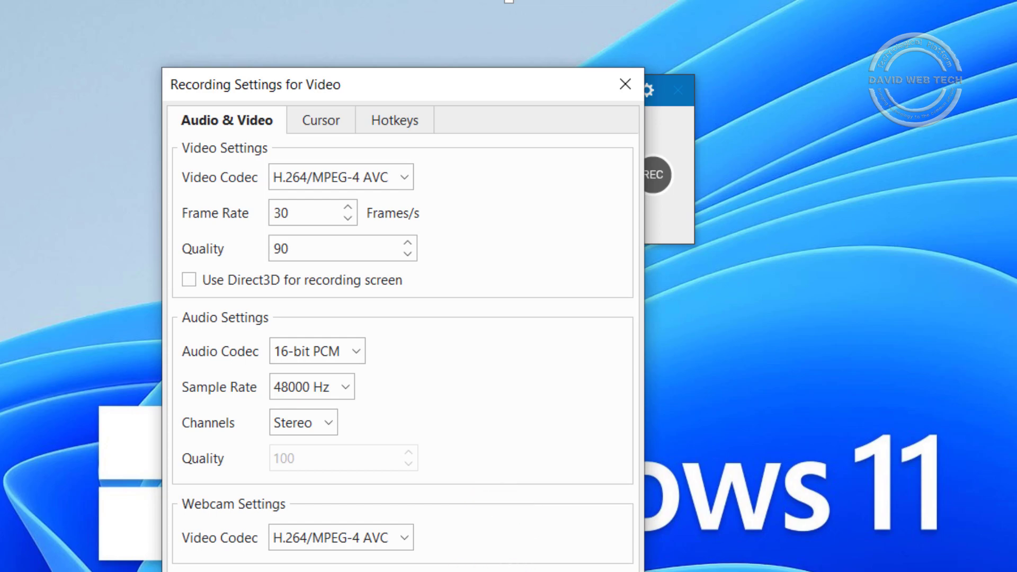
key("Escape")
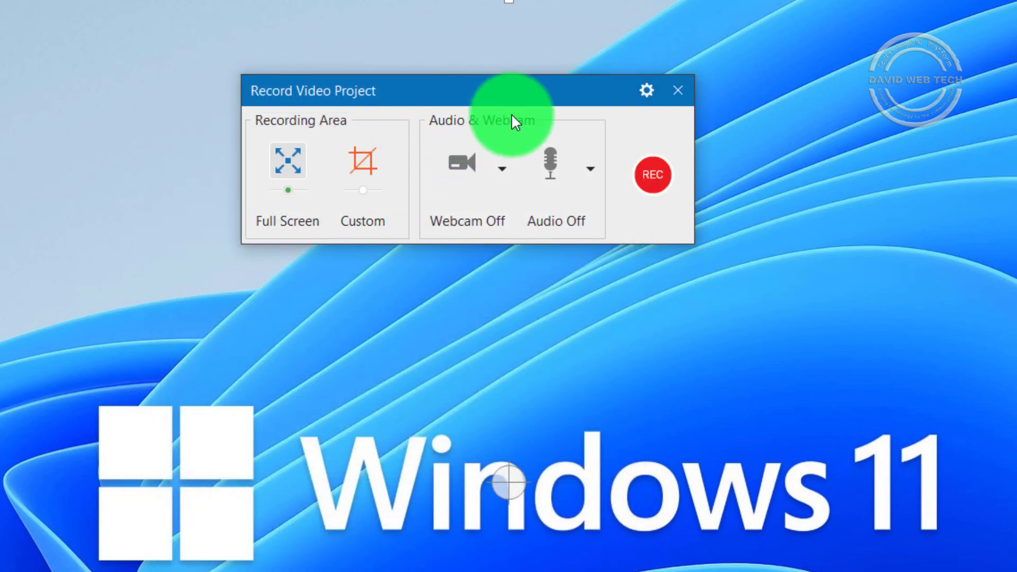
- Turn on the webcam and audio input for the video project and start recording the full screen
left_click(459, 165)
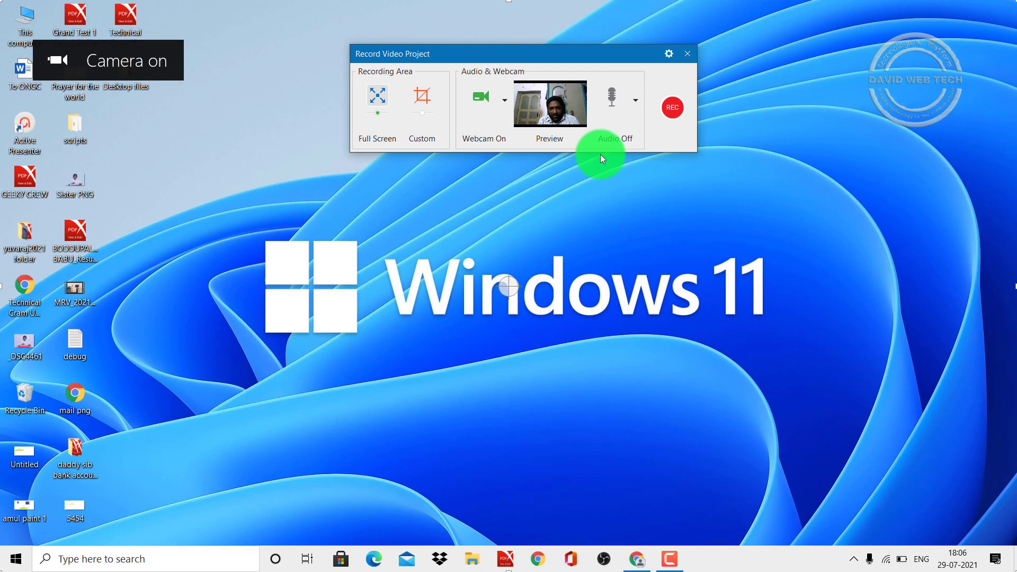
left_click(636, 102)
left_click(636, 102)
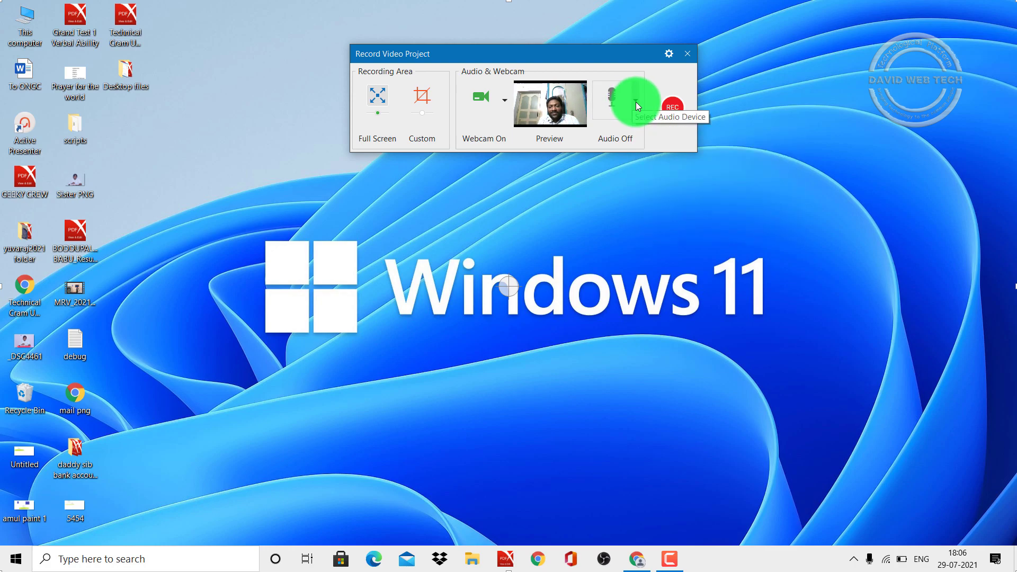
left_click(615, 98)
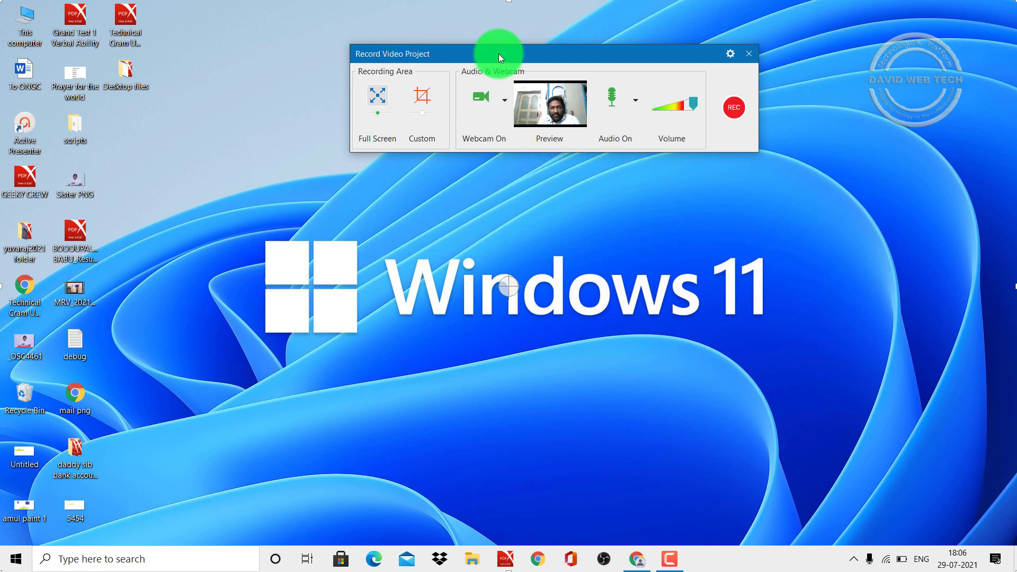
left_click_drag(498, 53, 454, 41)
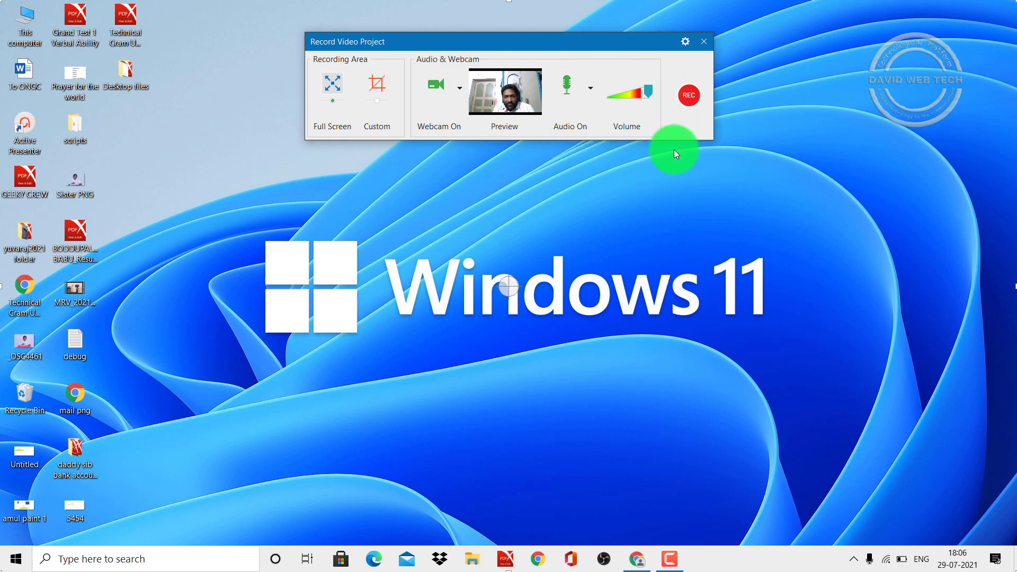
left_click(689, 95)
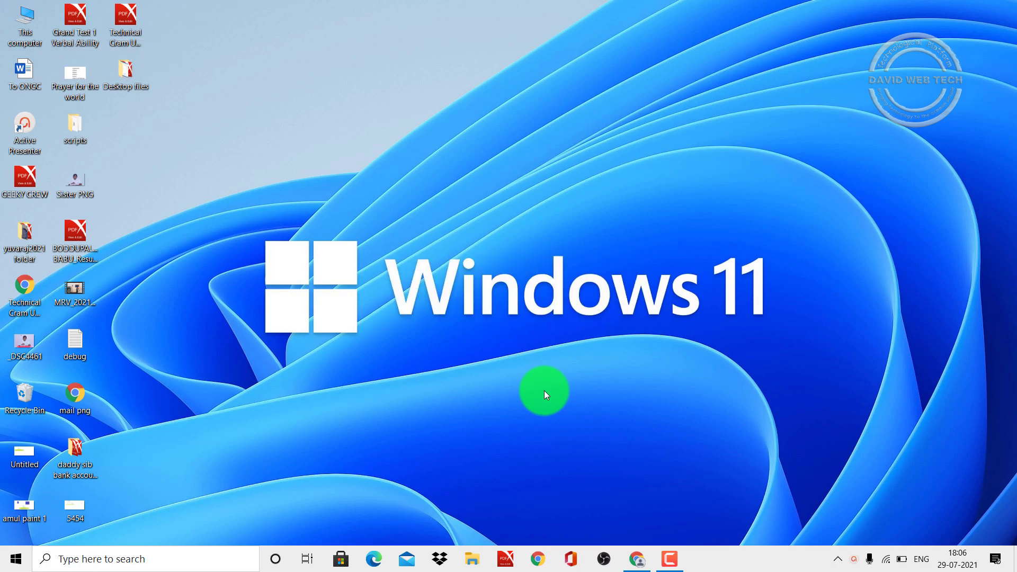
left_click(634, 561)
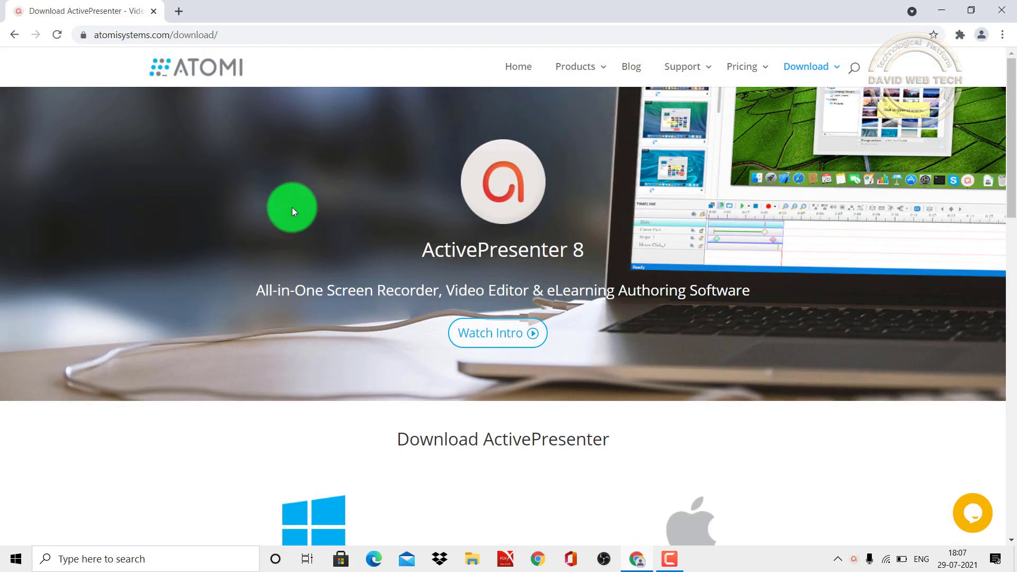
left_click(181, 13)
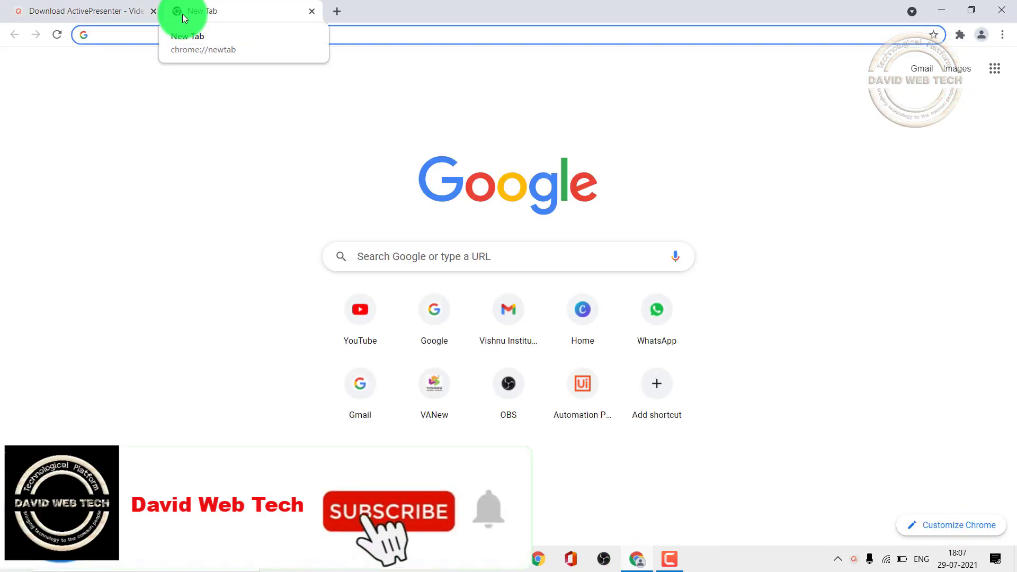
type("www.goo")
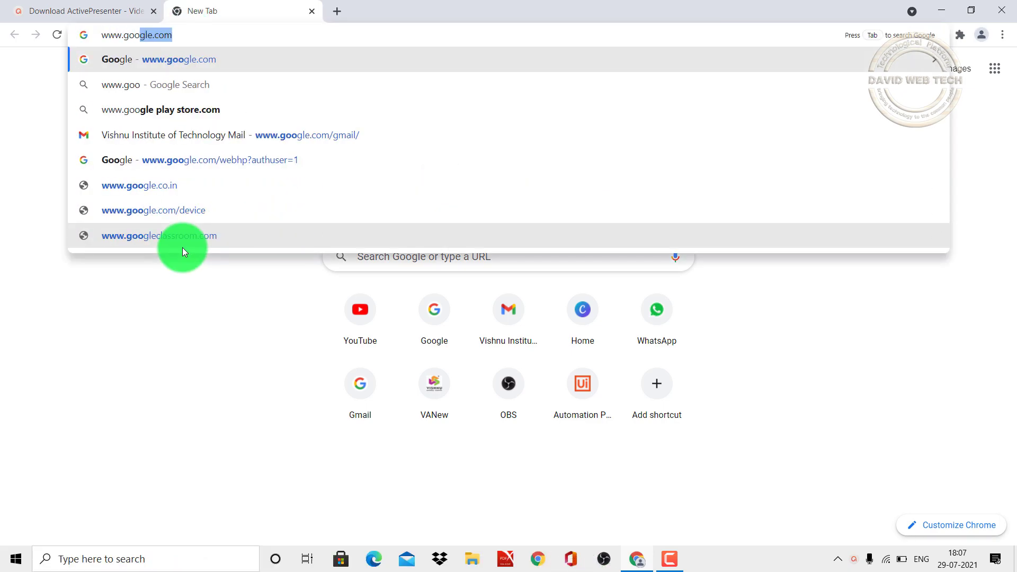
key("Return")
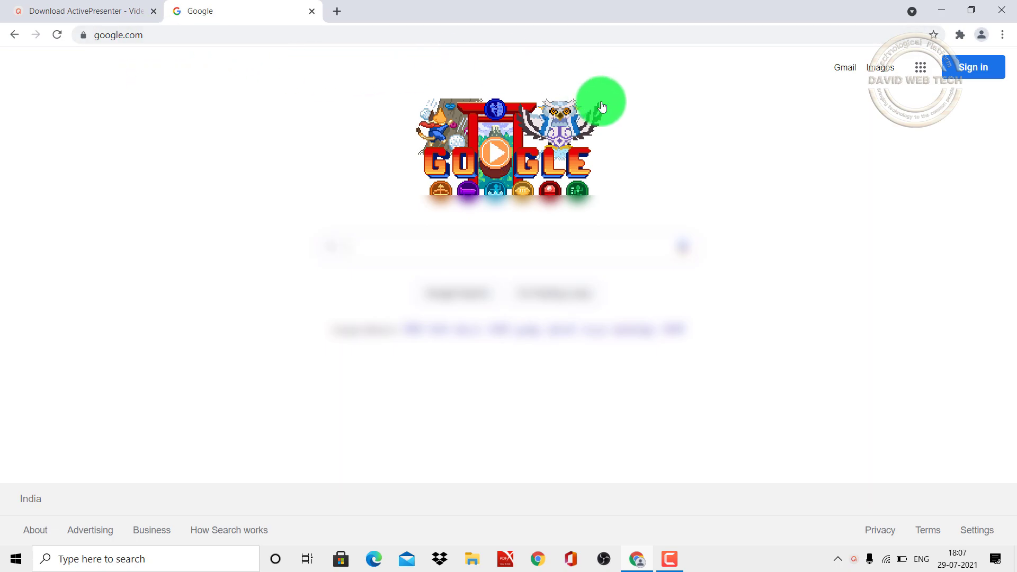
left_click(947, 11)
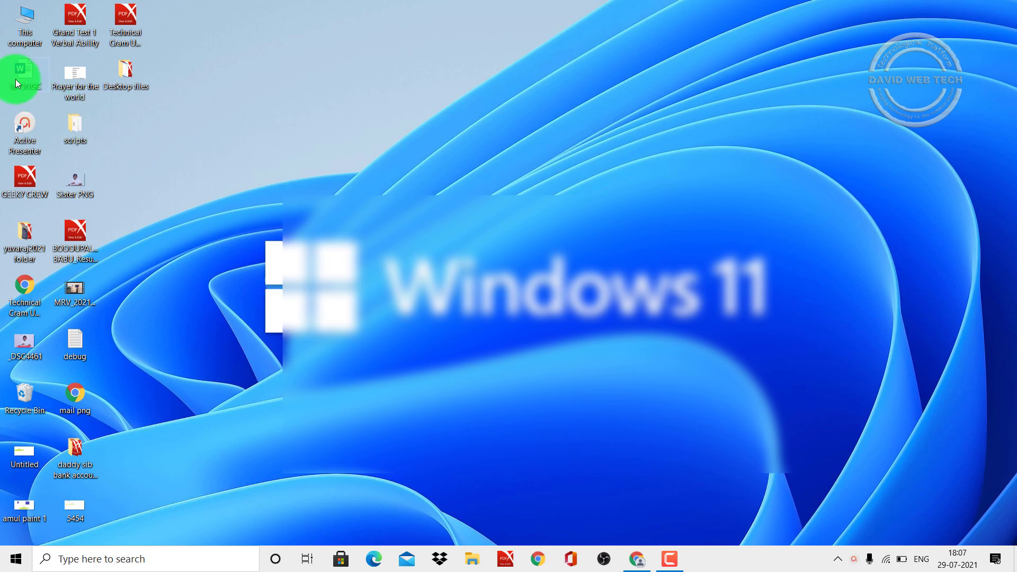
- Open the To ONGC document in Word from the desktop, look over the letter, and close it
double_click(35, 74)
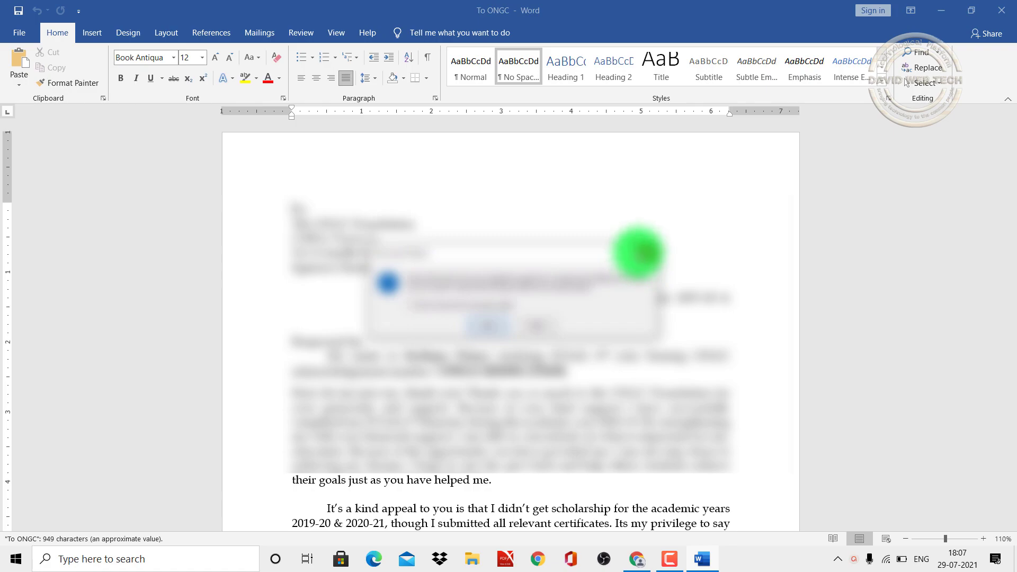
left_click(646, 250)
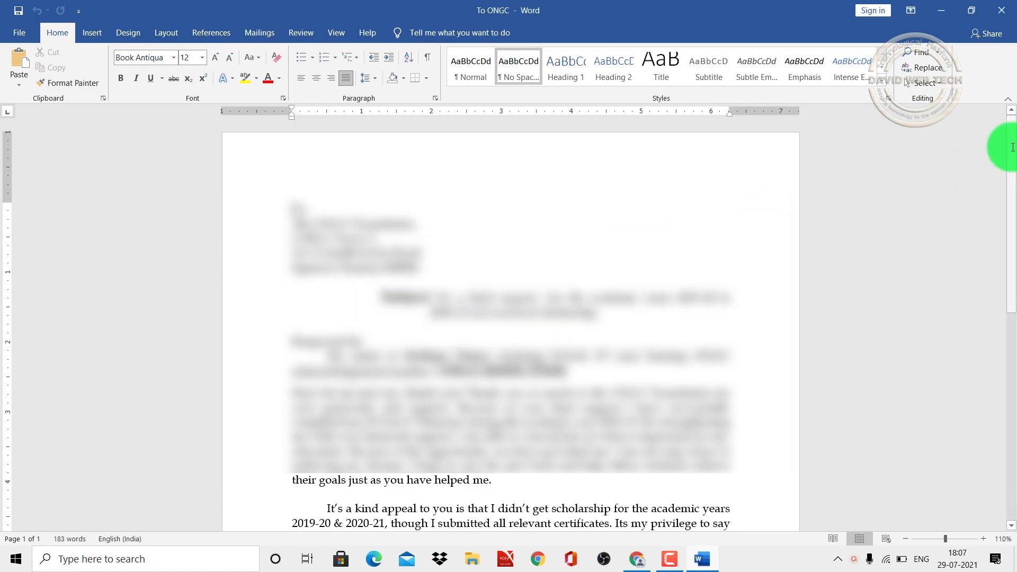
mouse_move(1013, 152)
left_mouse_down()
mouse_move(1014, 326)
mouse_move(1013, 155)
left_mouse_up()
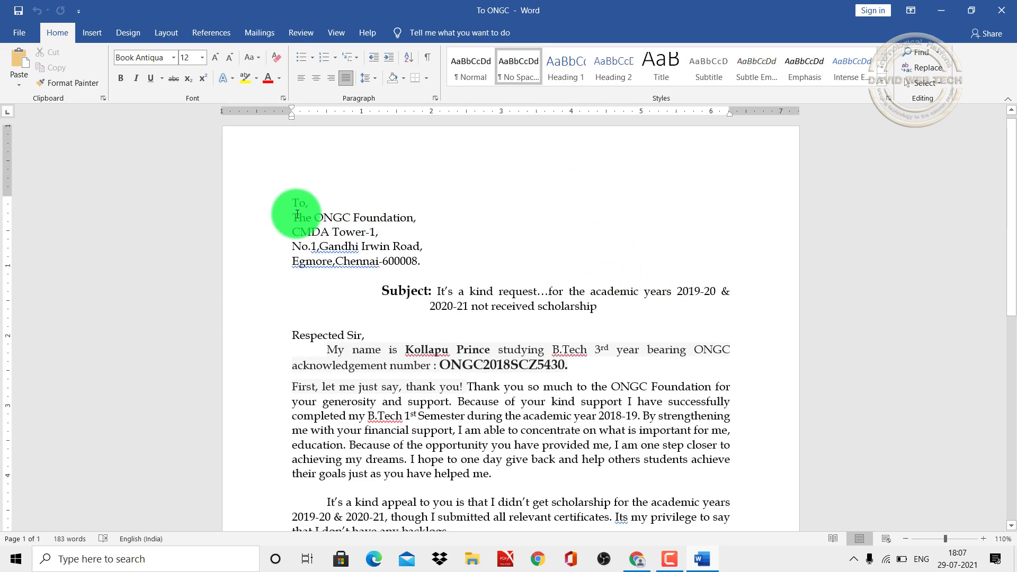
left_click(1000, 11)
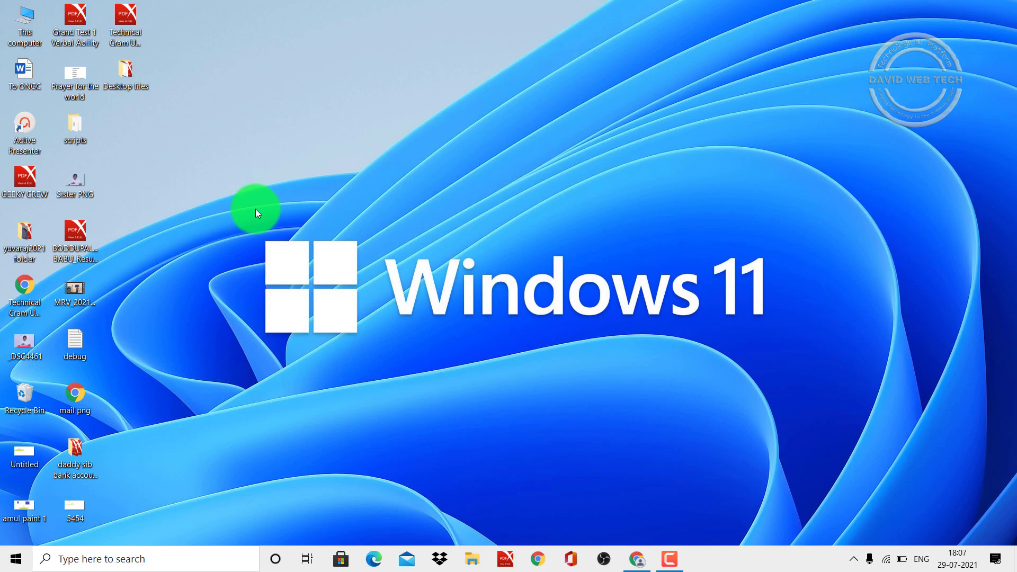
- Open This computer from the desktop, look into Local Disk (D:), and close the window
double_click(31, 17)
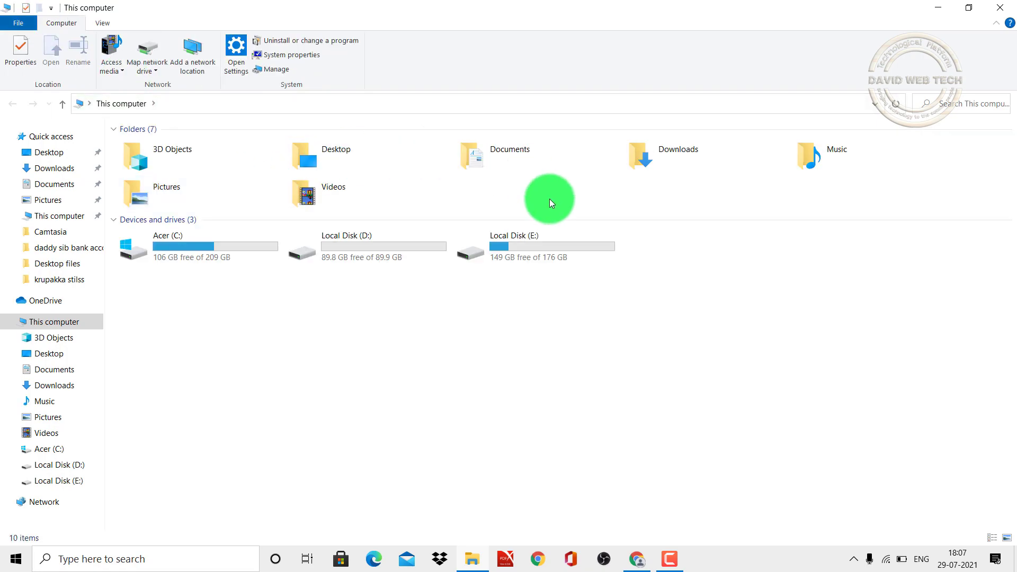
left_click(367, 245)
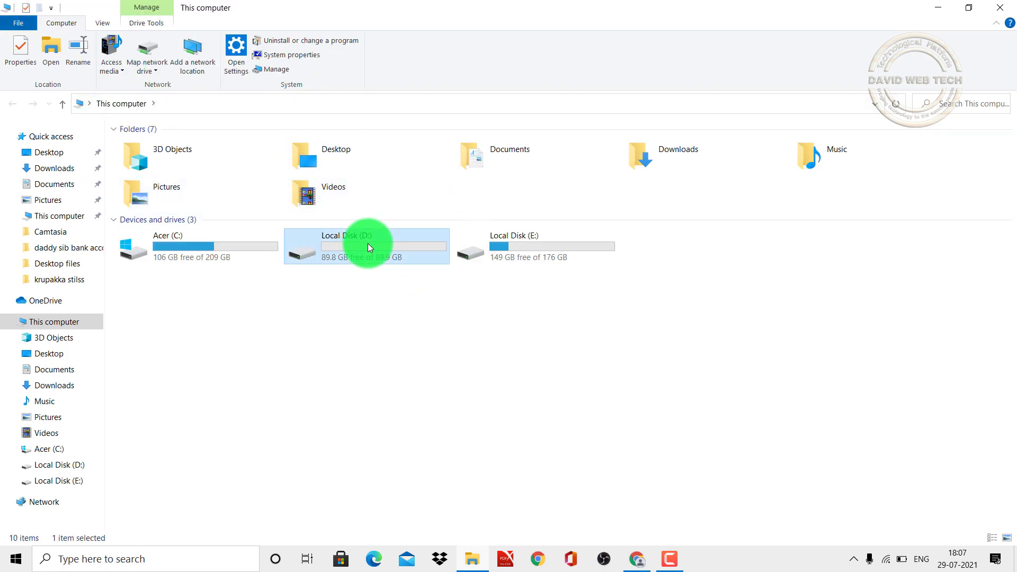
double_click(369, 247)
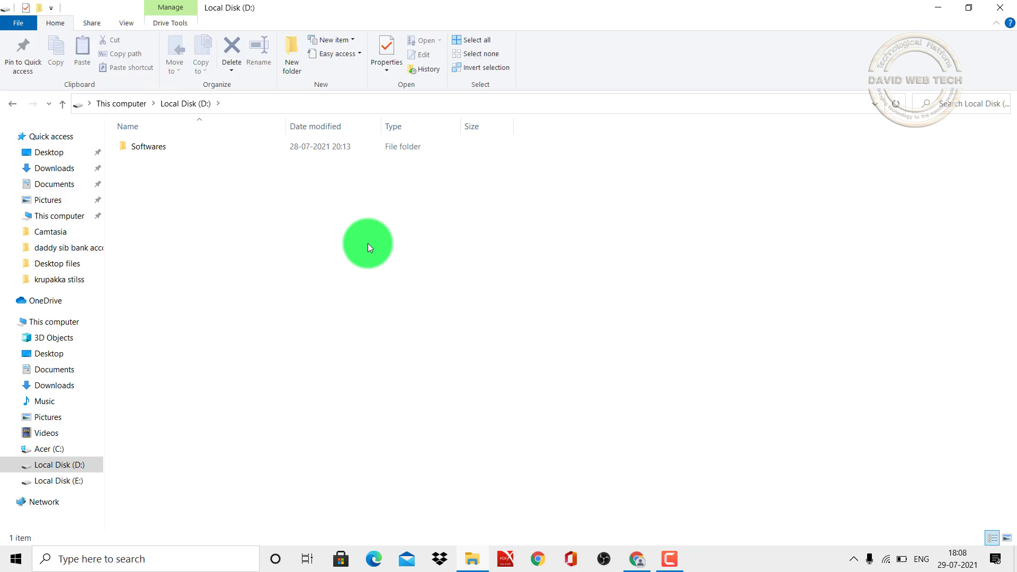
left_click(1000, 8)
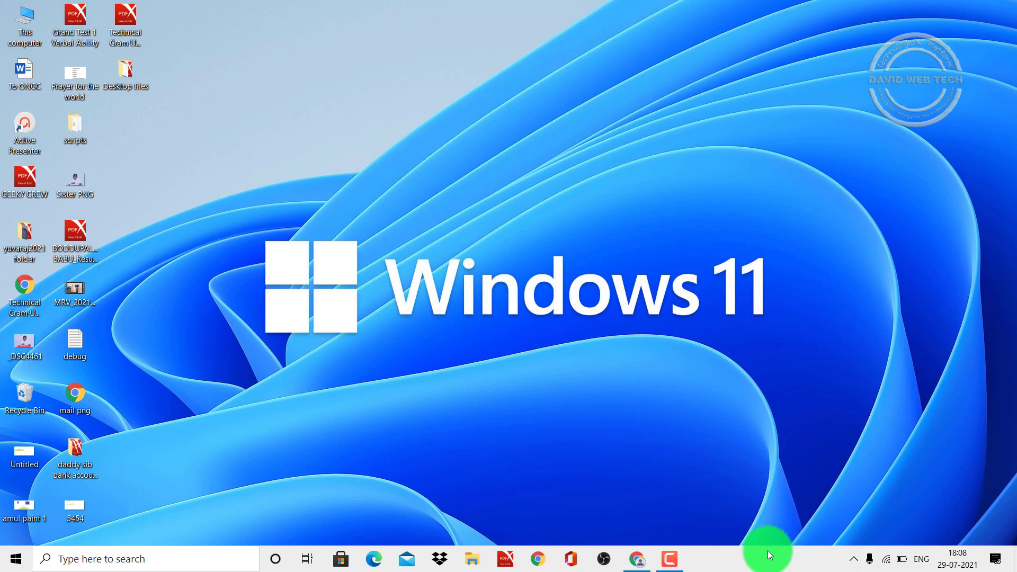
- Stop the screen recording and bring the captured video into the ActivePresenter editor
key("ctrl+End")
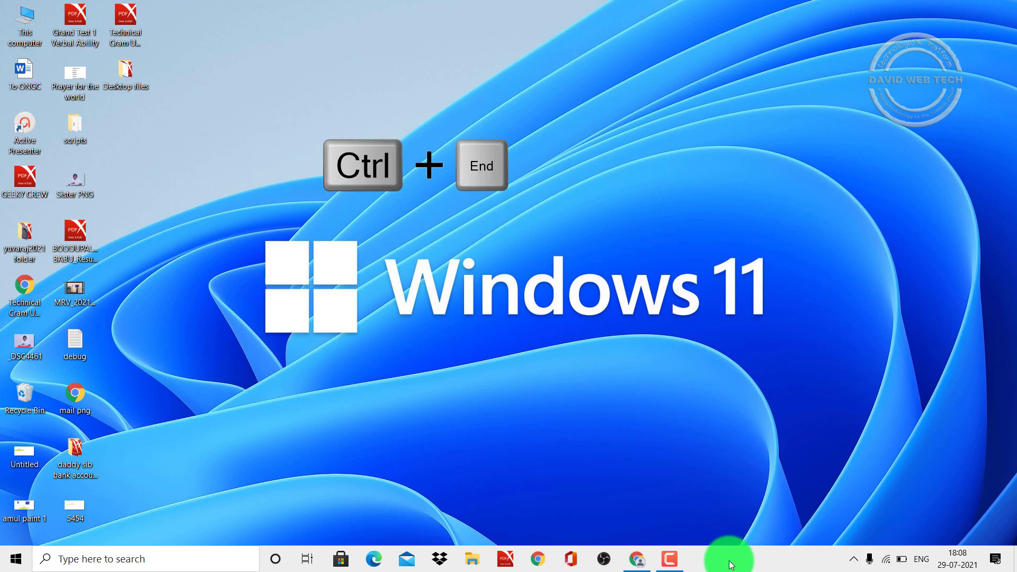
left_click(854, 560)
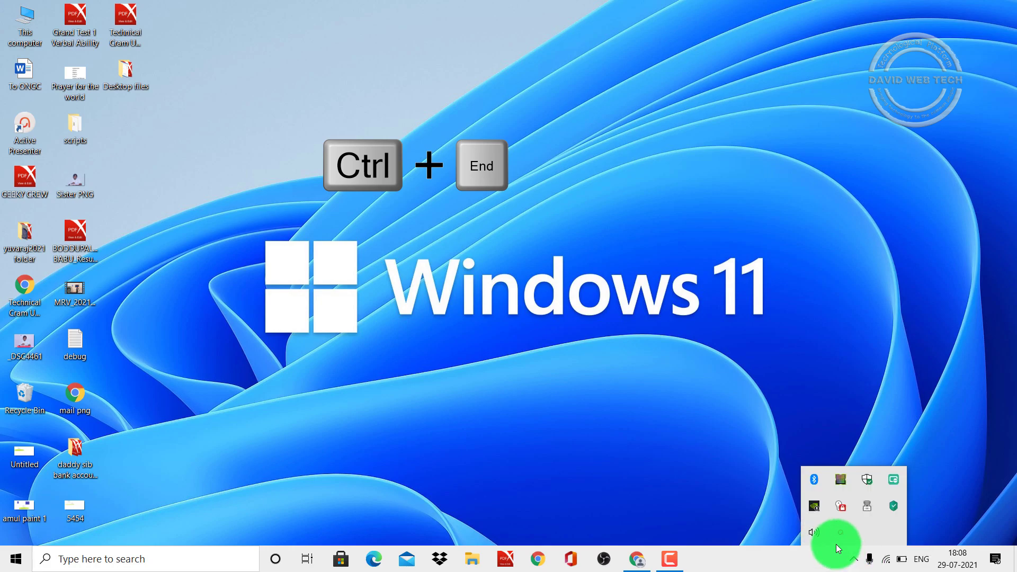
left_click(781, 561)
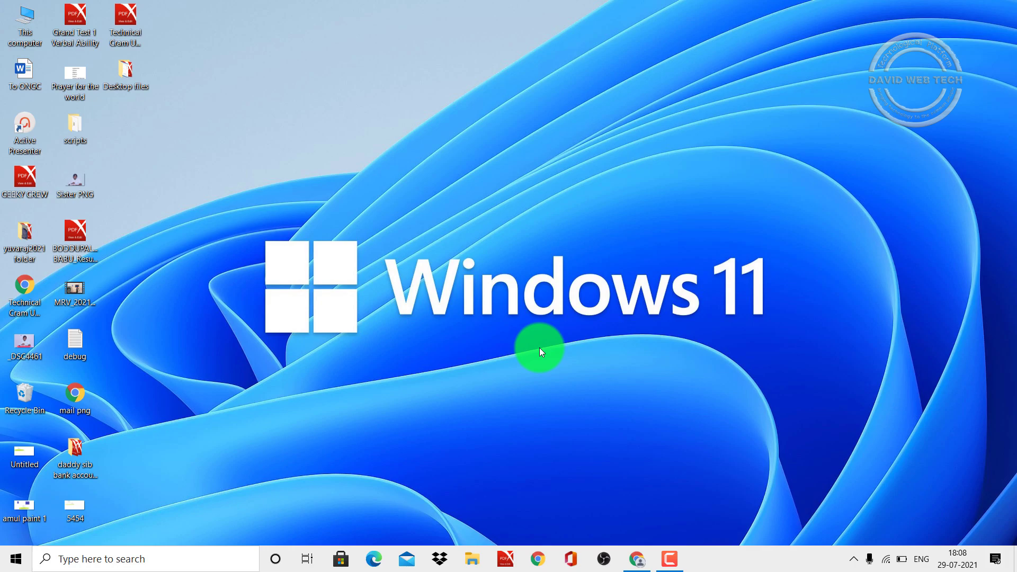
key("ctrl+End")
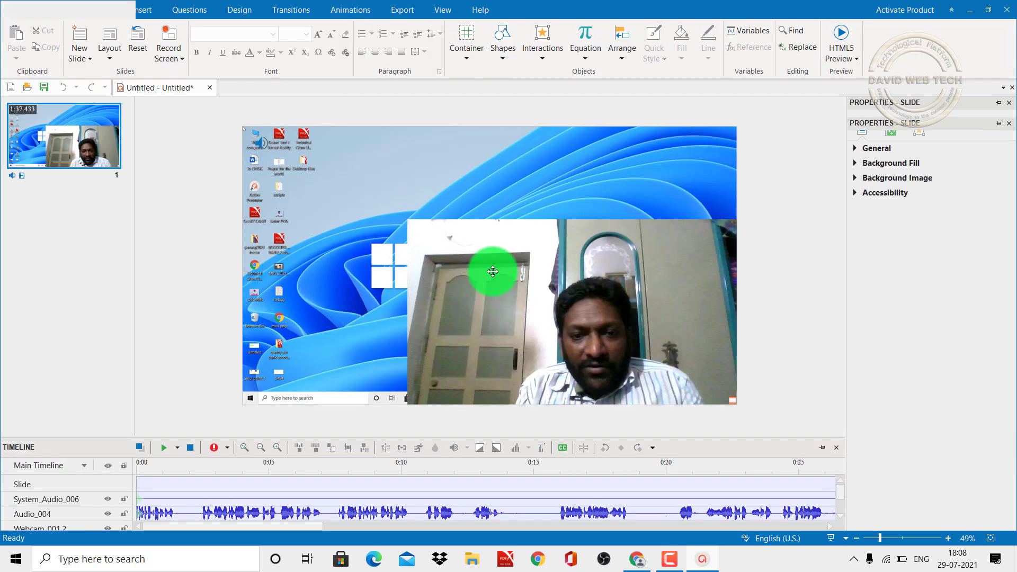
- Shrink the webcam video on the slide to a small picture in the lower-right corner of the screen recording
left_click(493, 271)
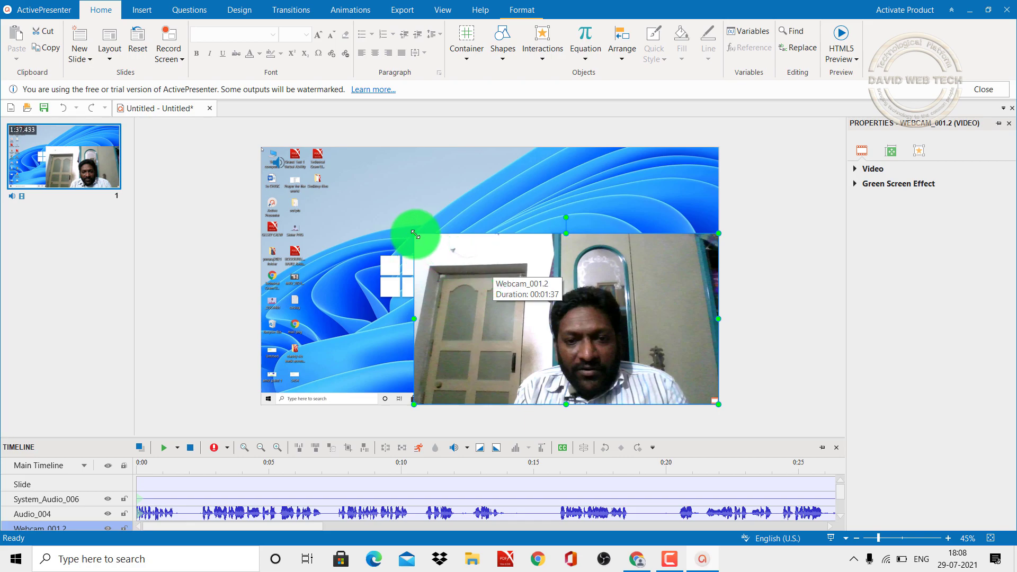
left_click_drag(415, 234, 616, 330)
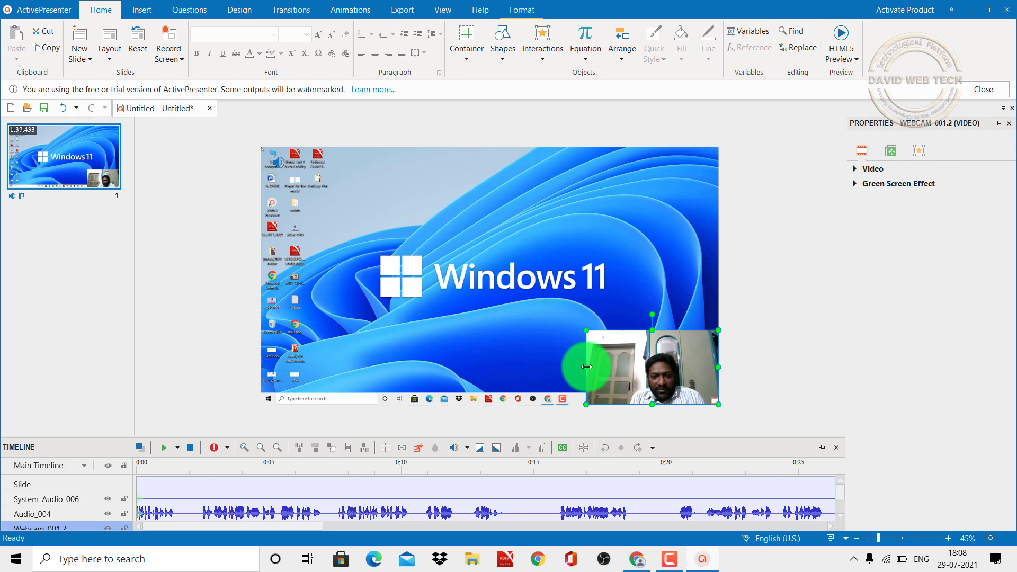
mouse_move(587, 367)
left_mouse_down()
mouse_move(608, 374)
mouse_move(581, 368)
left_mouse_up()
left_click_drag(581, 331, 618, 351)
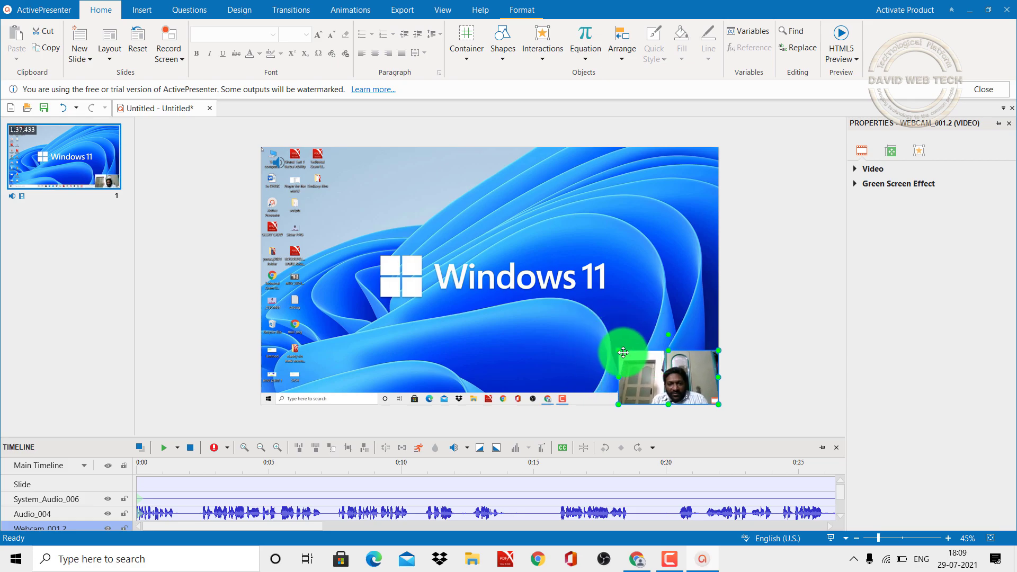
- Select the screen video, zoom in the timeline two levels, and narrow the Properties pane to widen the workspace
left_click(573, 299)
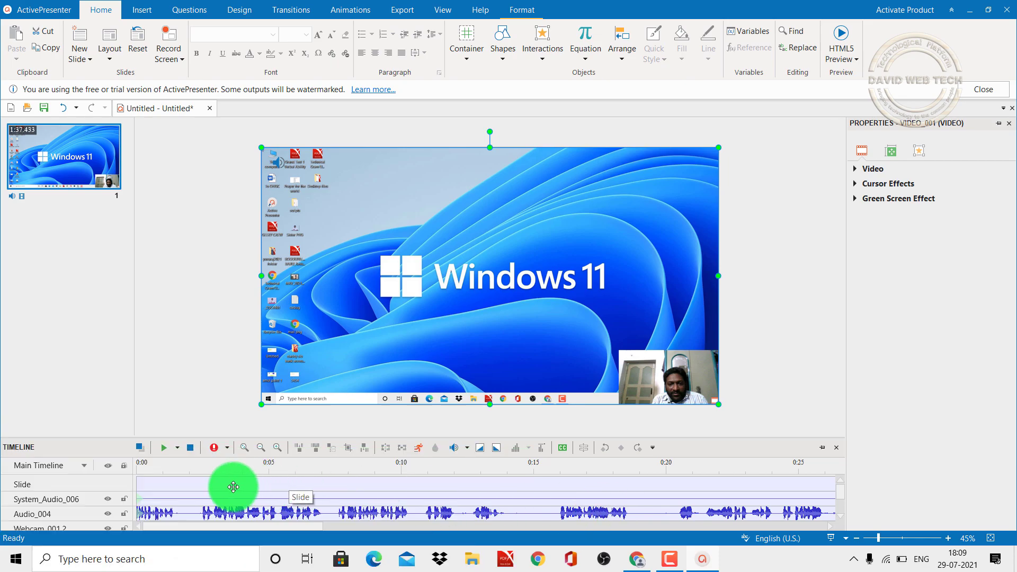
left_click(278, 448)
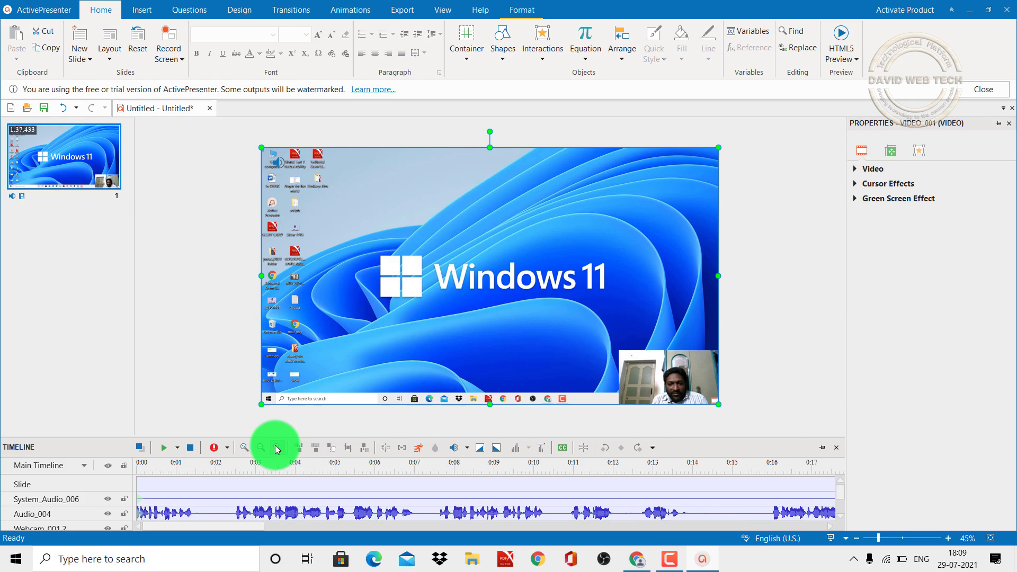
left_click(277, 448)
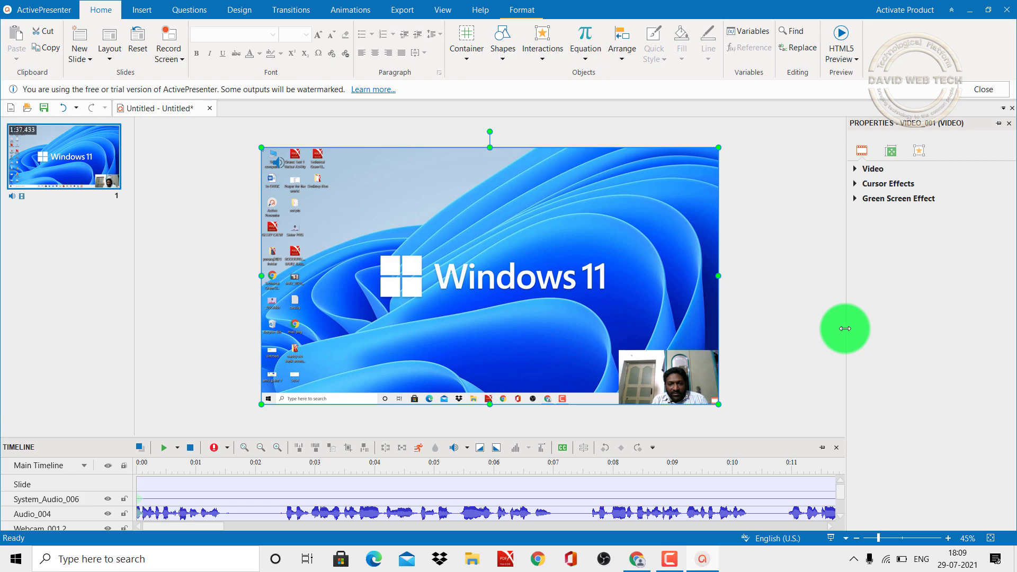
left_click_drag(845, 329, 984, 347)
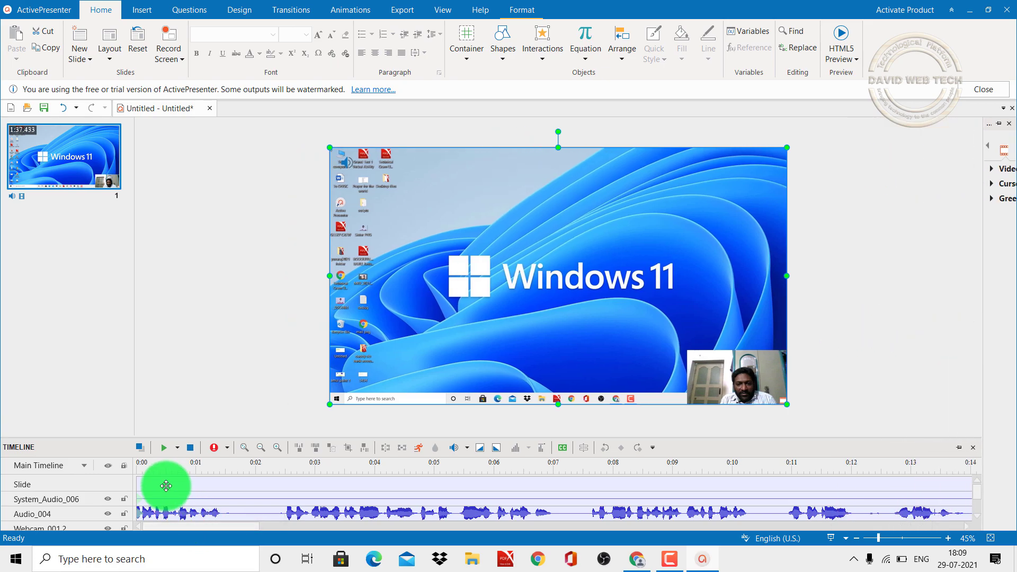
- Play back the recording from near the start of the timeline, pausing and resuming to check picture and sound
left_click(151, 466)
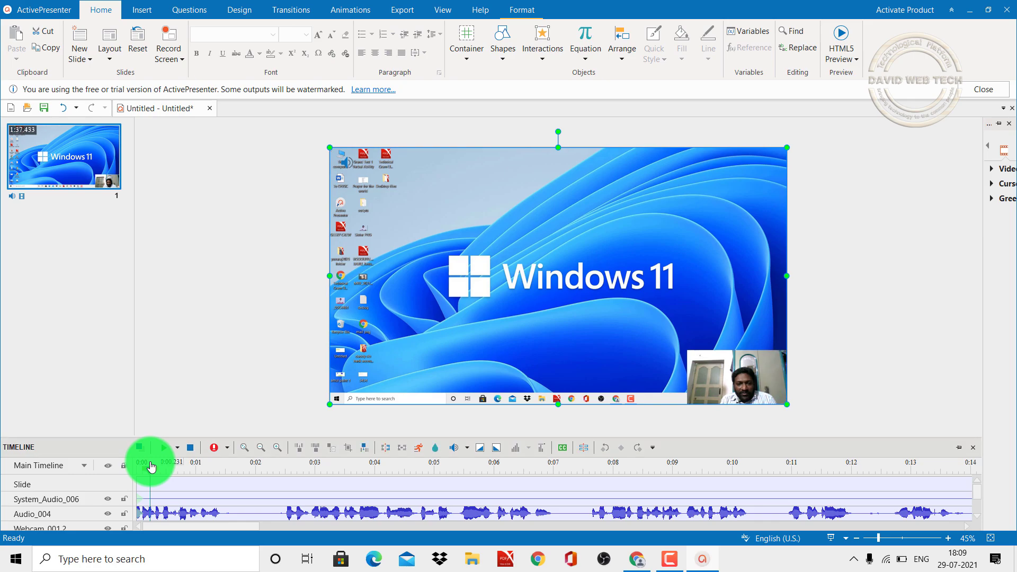
left_click(161, 451)
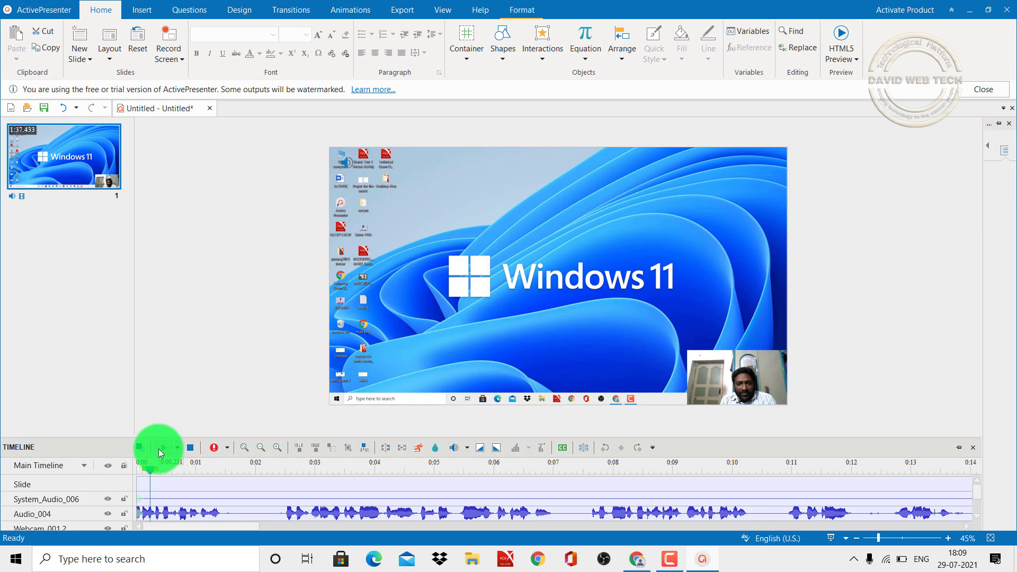
left_click(160, 449)
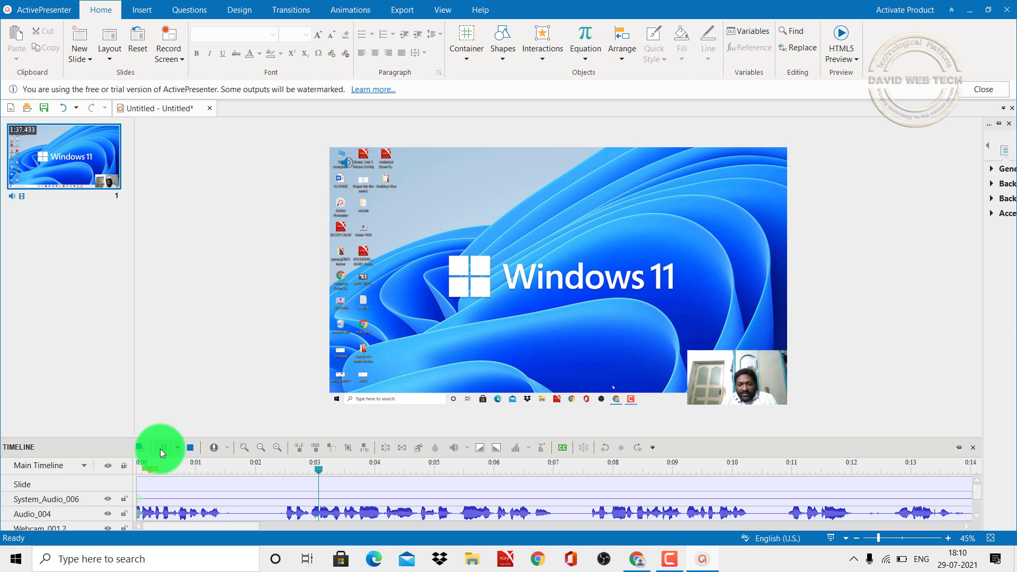
left_click(160, 449)
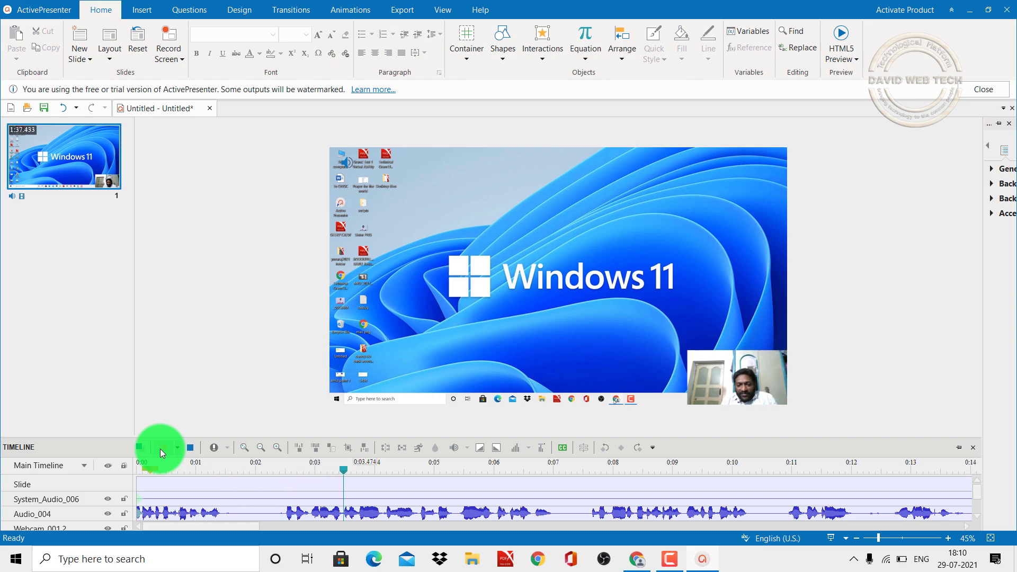
left_click(166, 450)
left_click(167, 450)
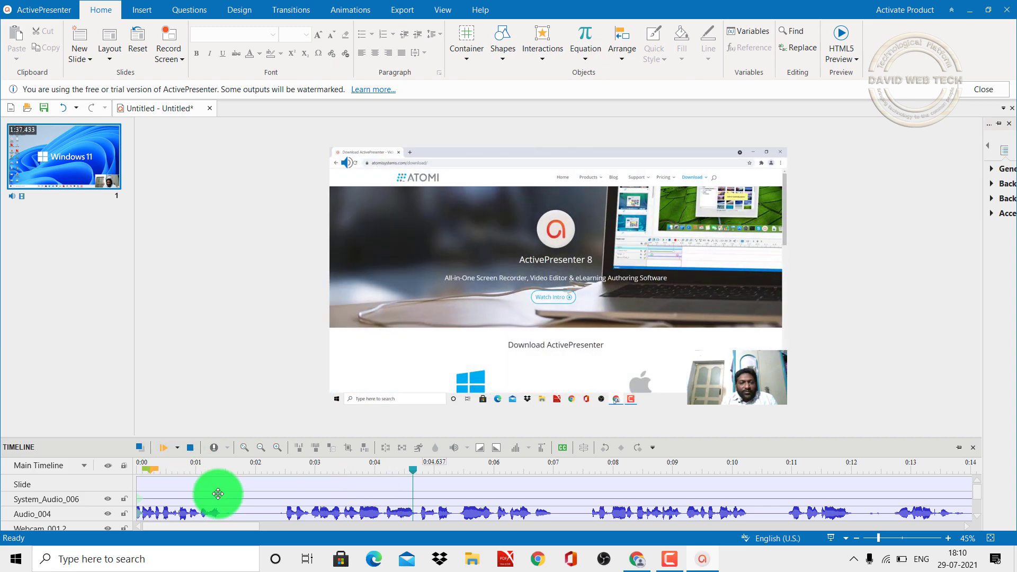
left_click(167, 449)
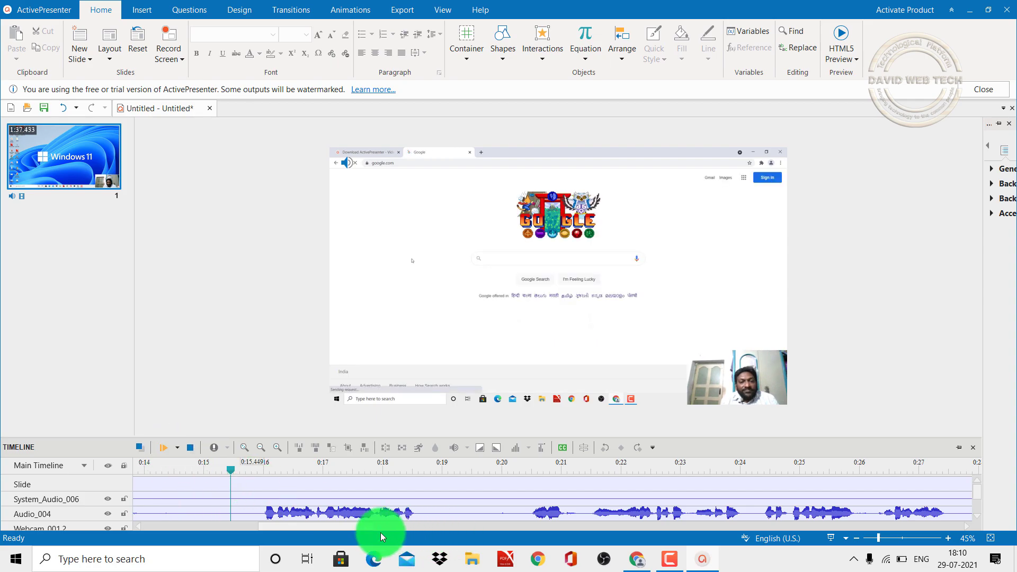
- Delete the silent range from about 0:01.5 to 0:02.4 from the recording's timeline
left_click_drag(351, 526, 230, 517)
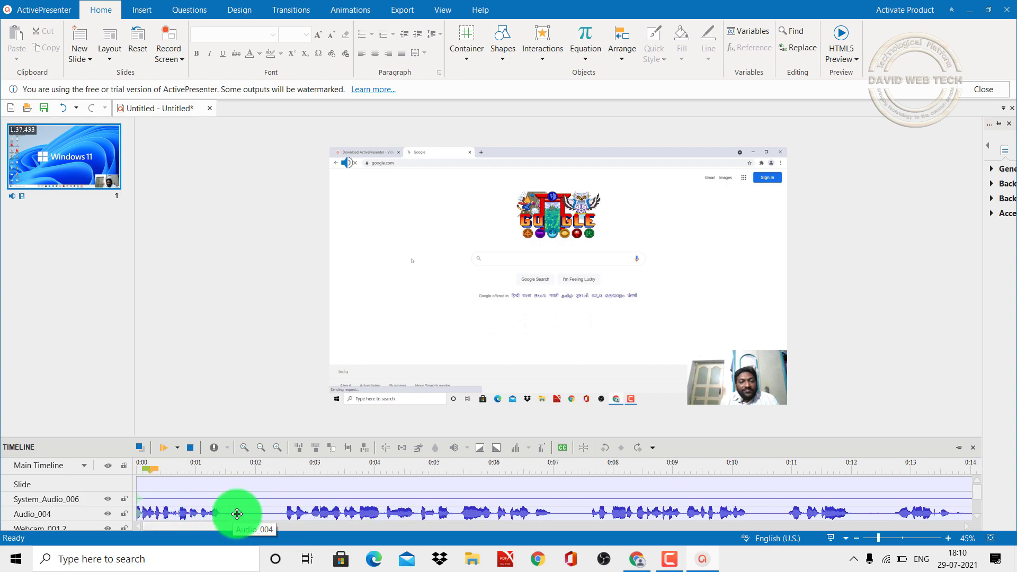
left_click(229, 468)
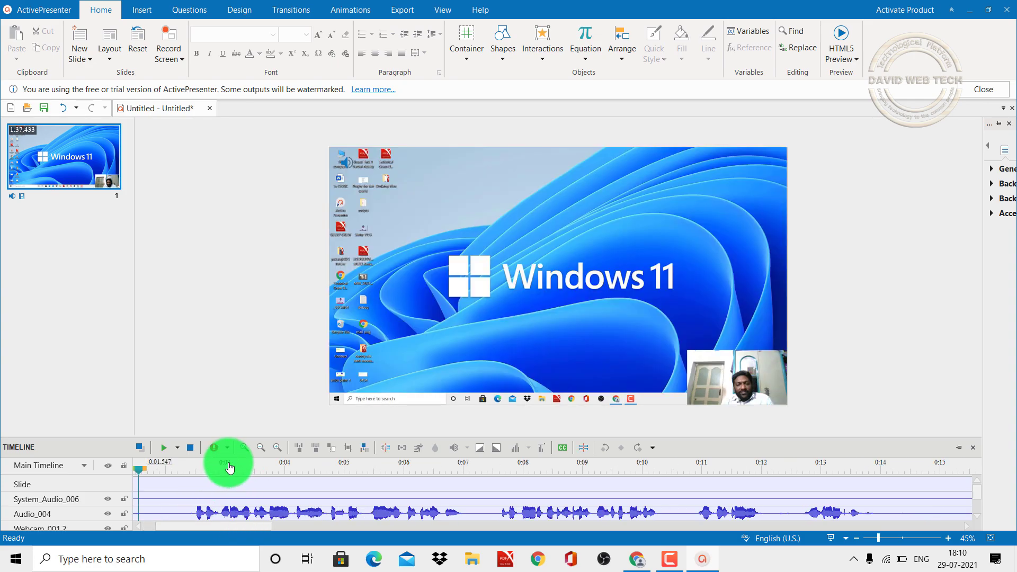
left_click_drag(260, 527, 192, 538)
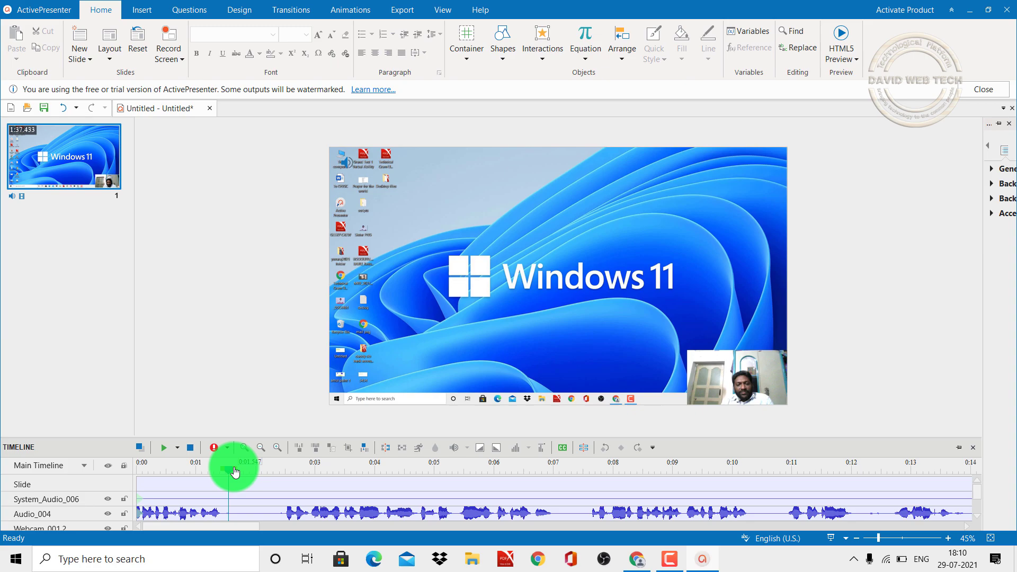
left_click_drag(235, 471, 288, 477)
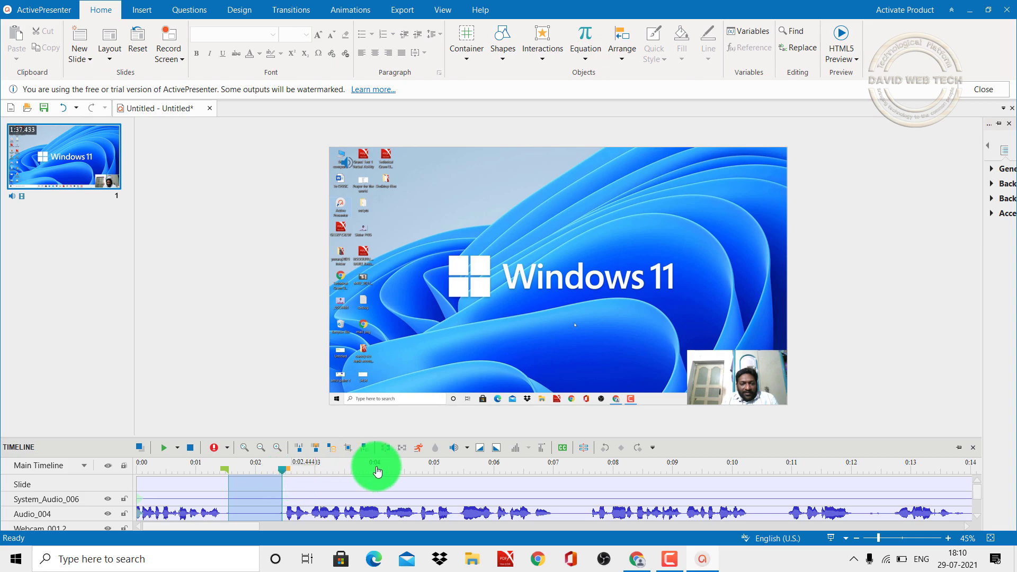
left_click(333, 450)
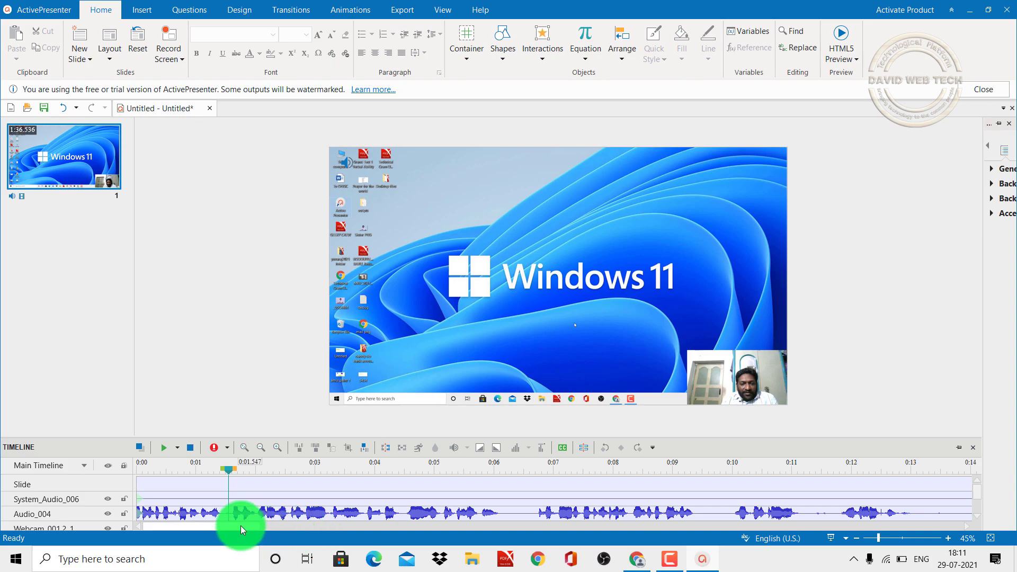
- Delete the silent range from about 0:13.1 to 0:15.0 from the timeline
left_click_drag(241, 525, 320, 526)
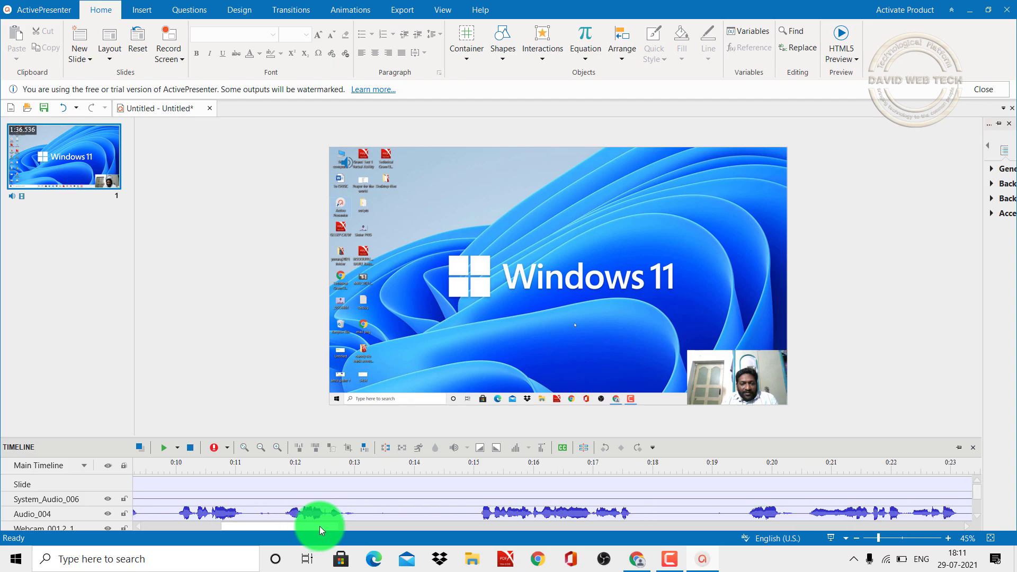
left_click(364, 466)
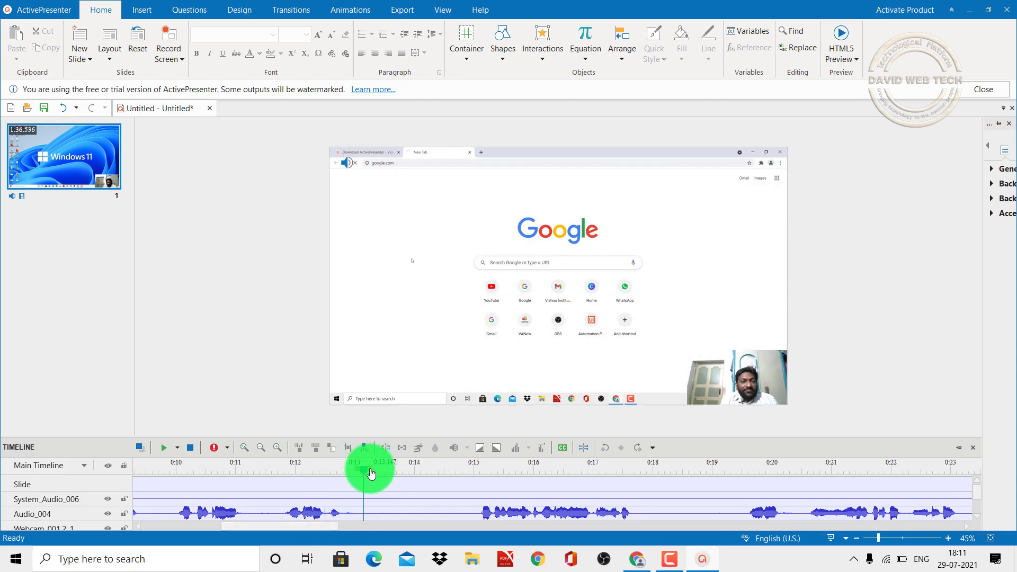
left_click_drag(371, 472, 482, 494)
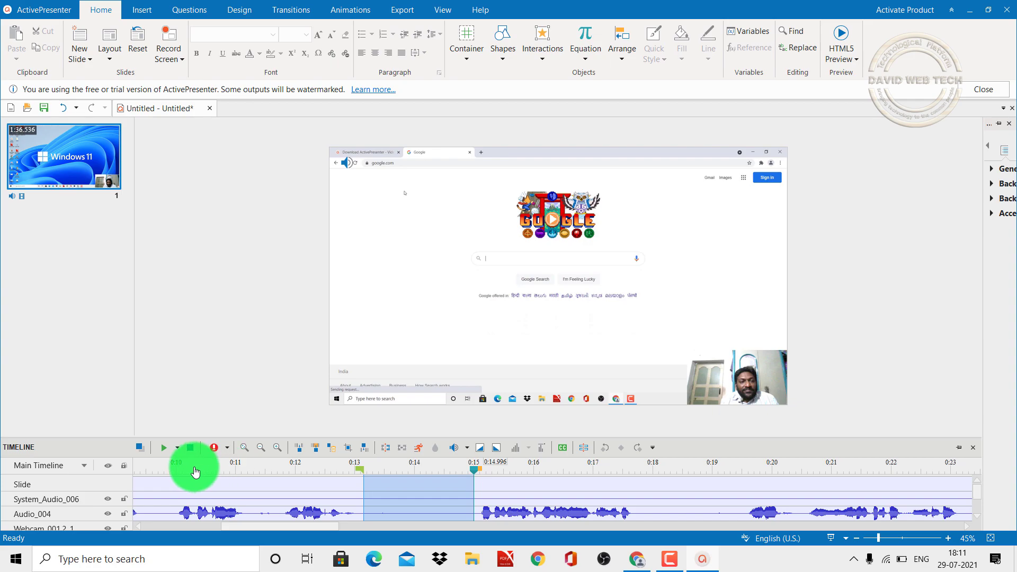
left_click(330, 448)
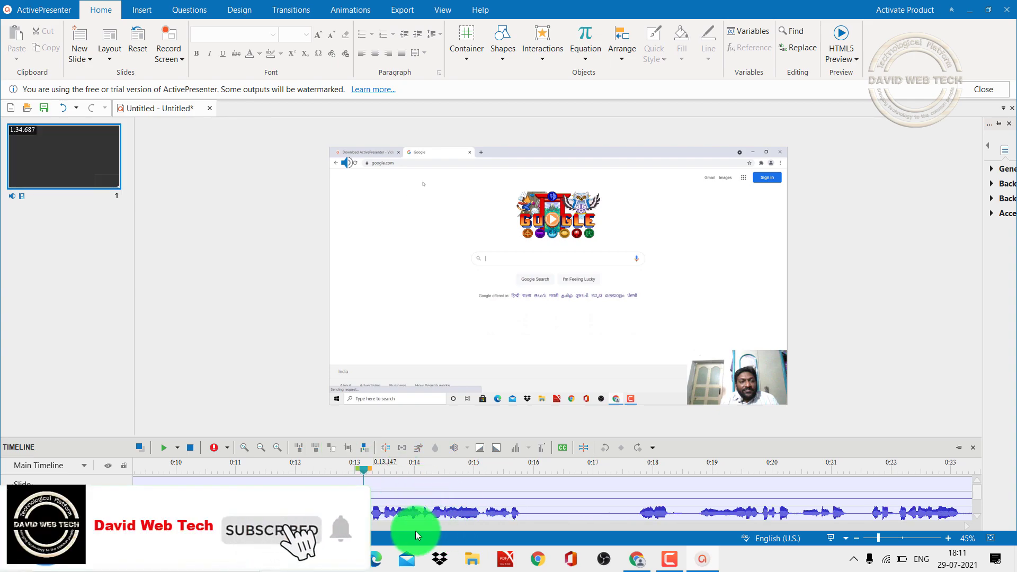
- Delete the silent range from about 0:57.1 to 0:59.0 from the timeline, keeping the speech that follows it
left_click_drag(371, 528, 711, 539)
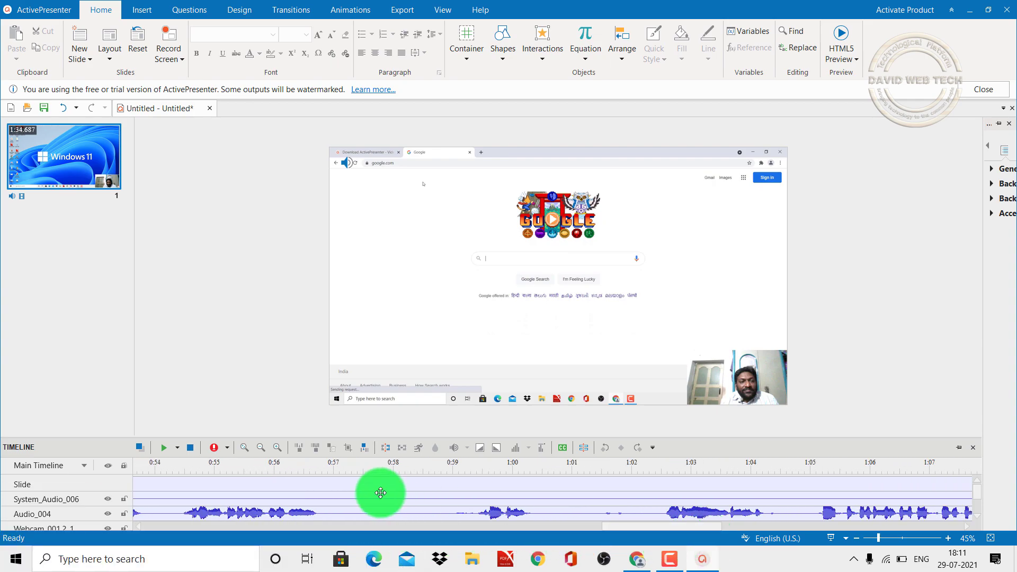
left_click(340, 471)
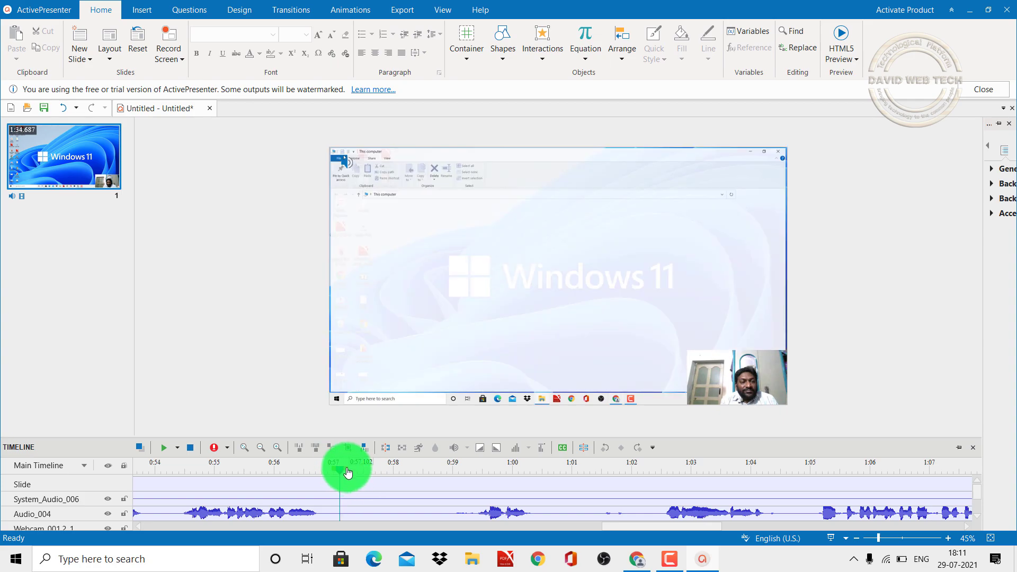
left_click_drag(348, 472, 626, 498)
left_click(653, 500)
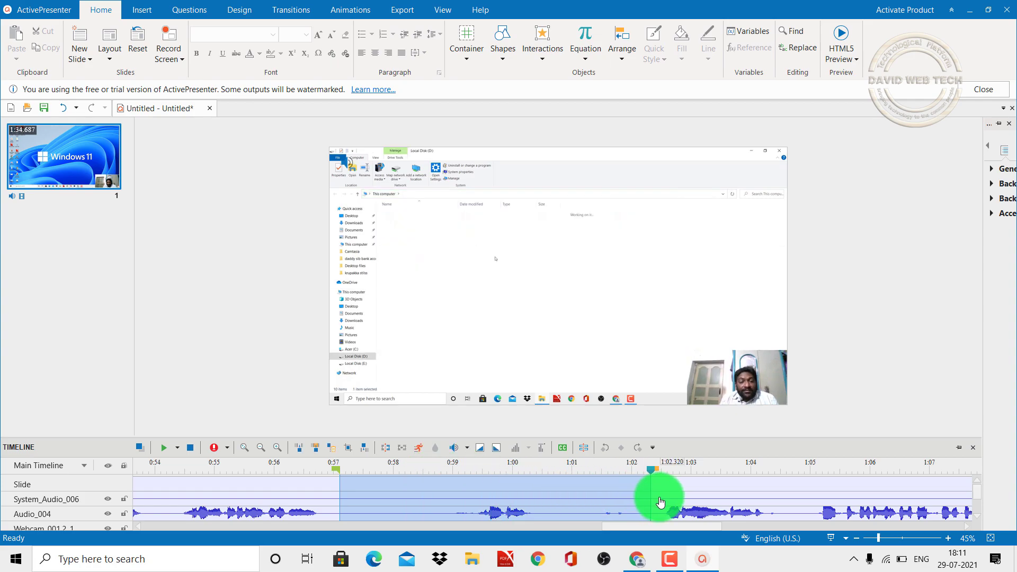
left_click_drag(527, 505, 459, 509)
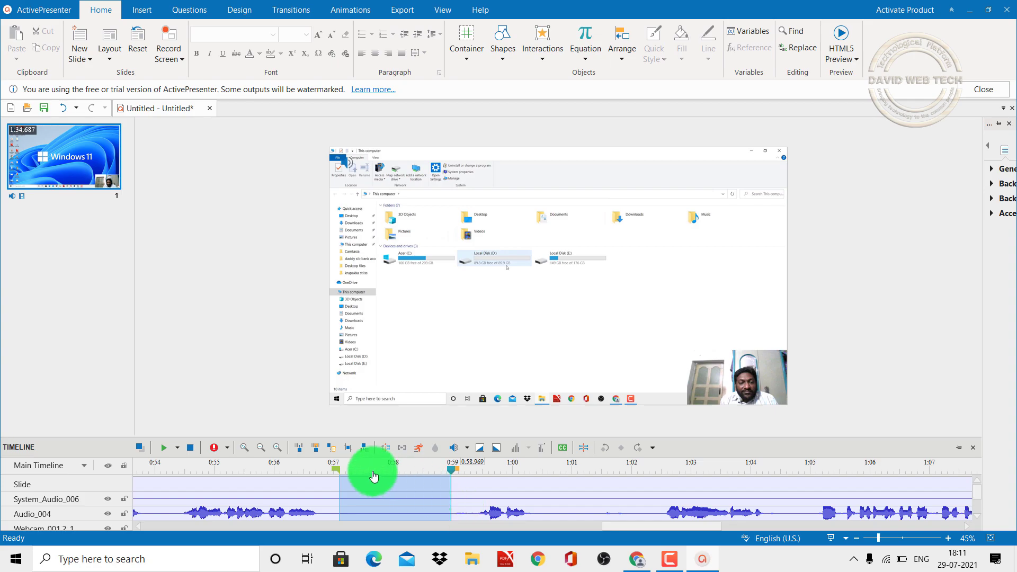
left_click(333, 450)
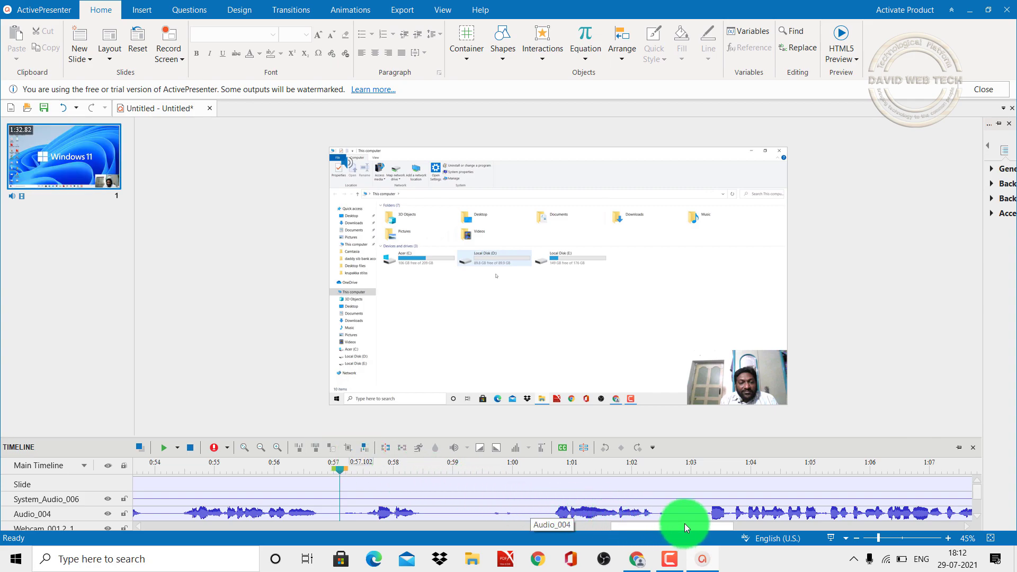
- Enlarge the timeline to show every track, and play the recording from 0:08.583, pausing at about 0:15.3
left_click_drag(684, 526, 215, 526)
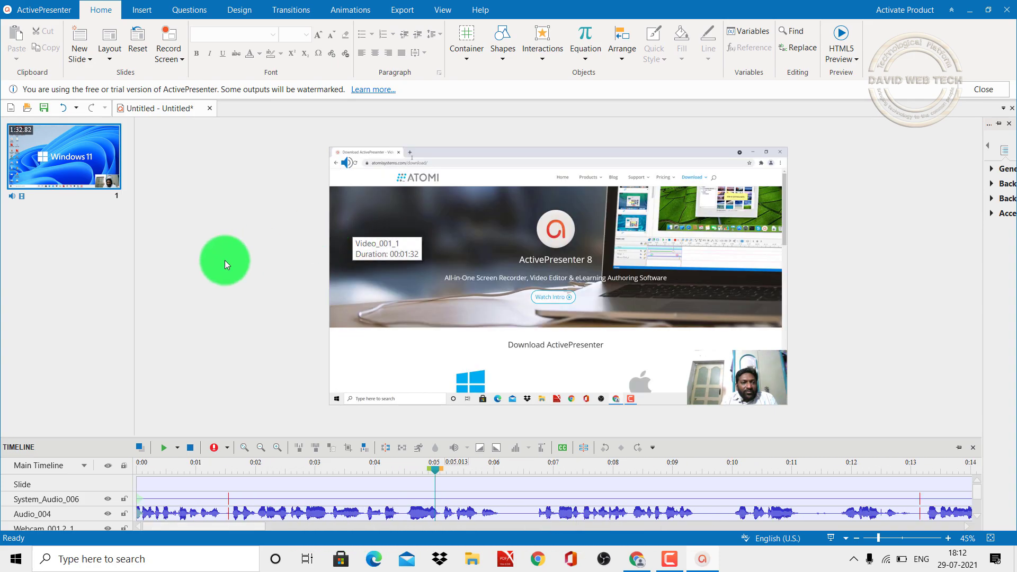
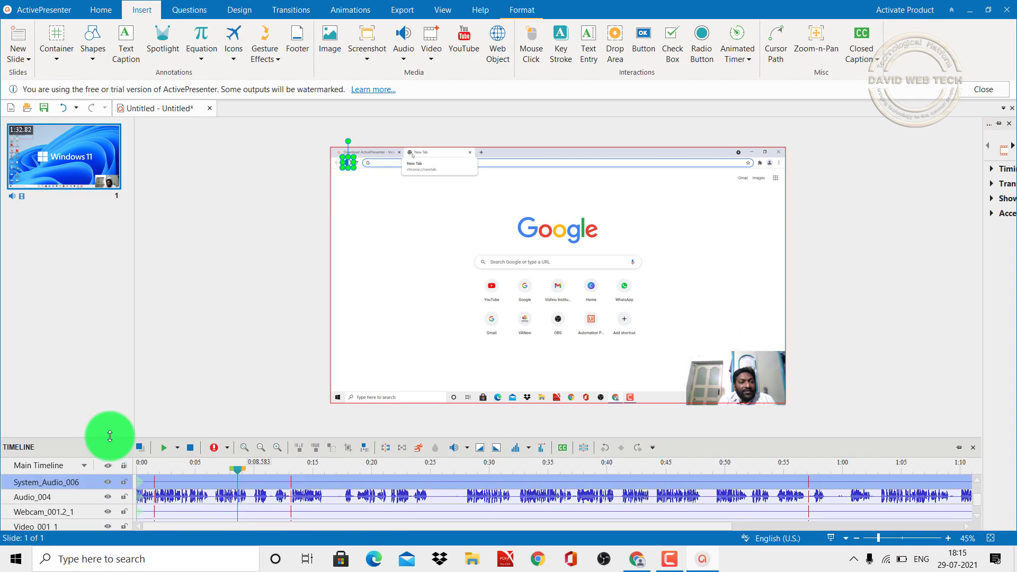
left_click_drag(110, 436, 116, 395)
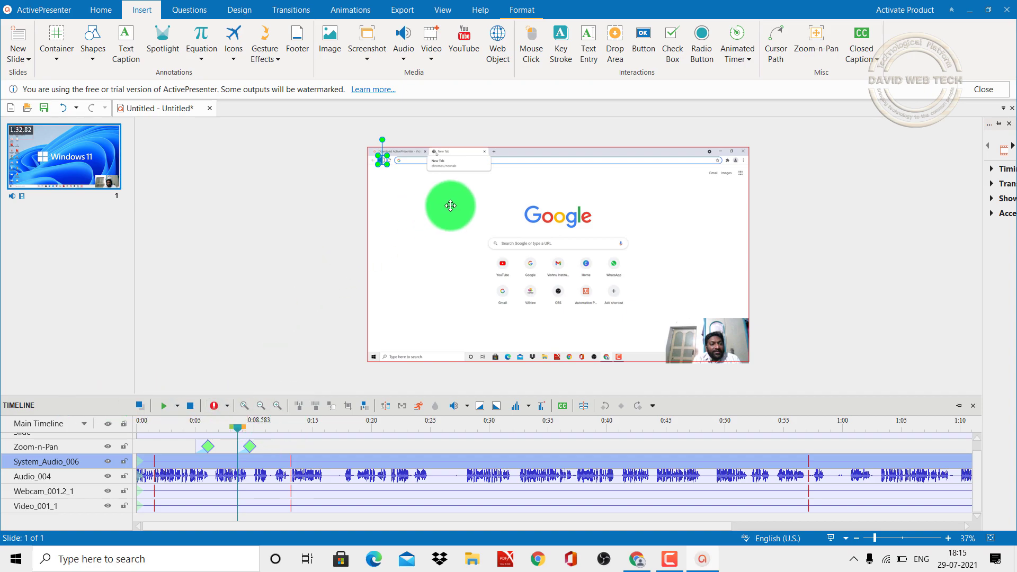
left_click(232, 221)
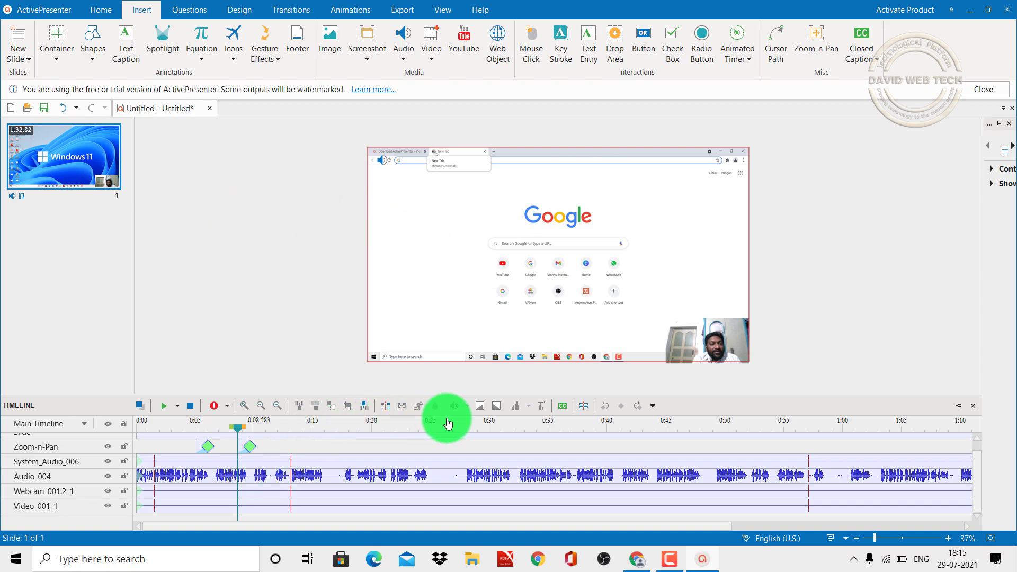
left_click(161, 406)
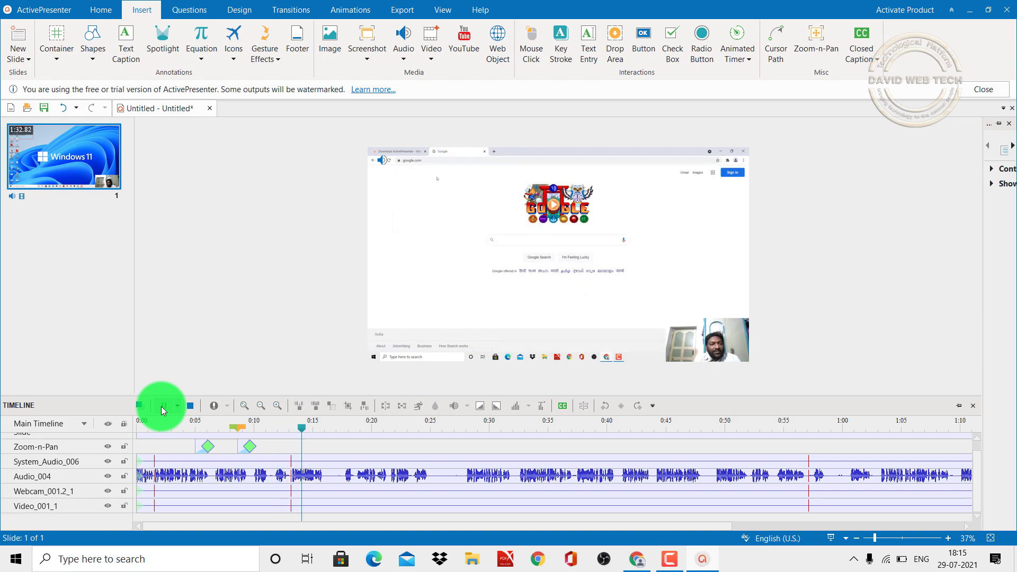
left_click(161, 406)
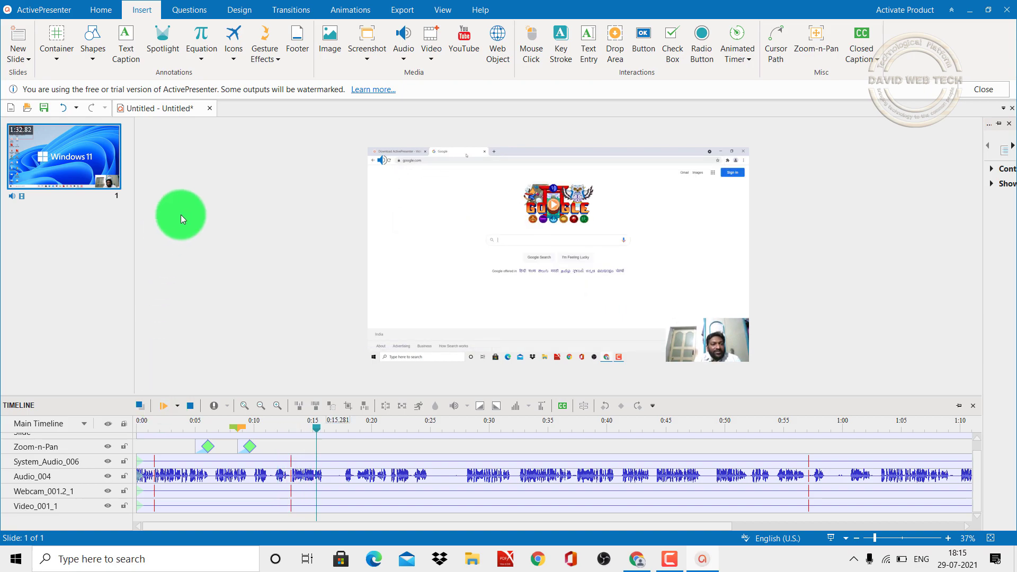
- Add an oval callout reading "Click below link" beside the Google logo, with its tail pointing at the browser shortcuts
left_click(94, 59)
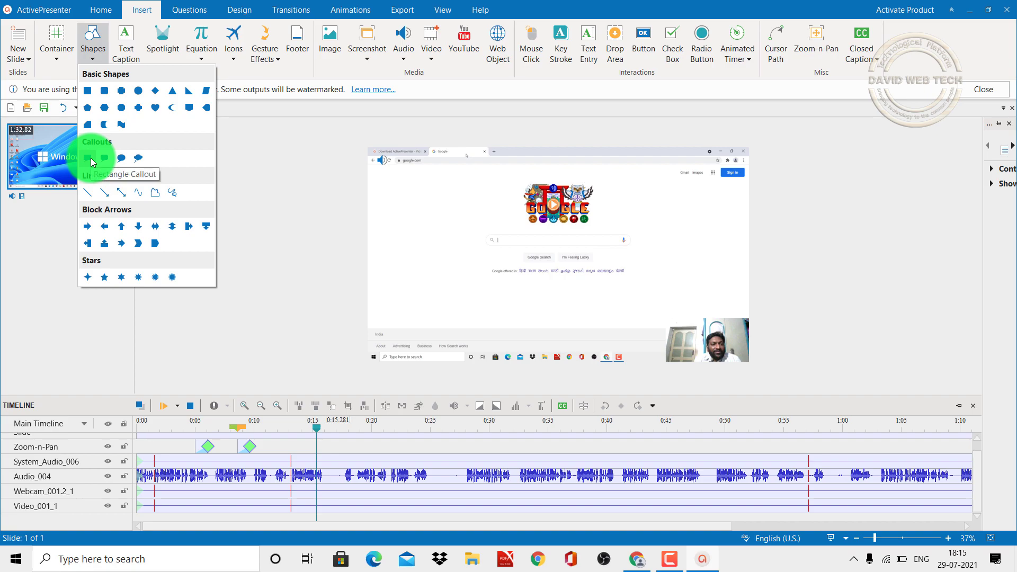
left_click(120, 160)
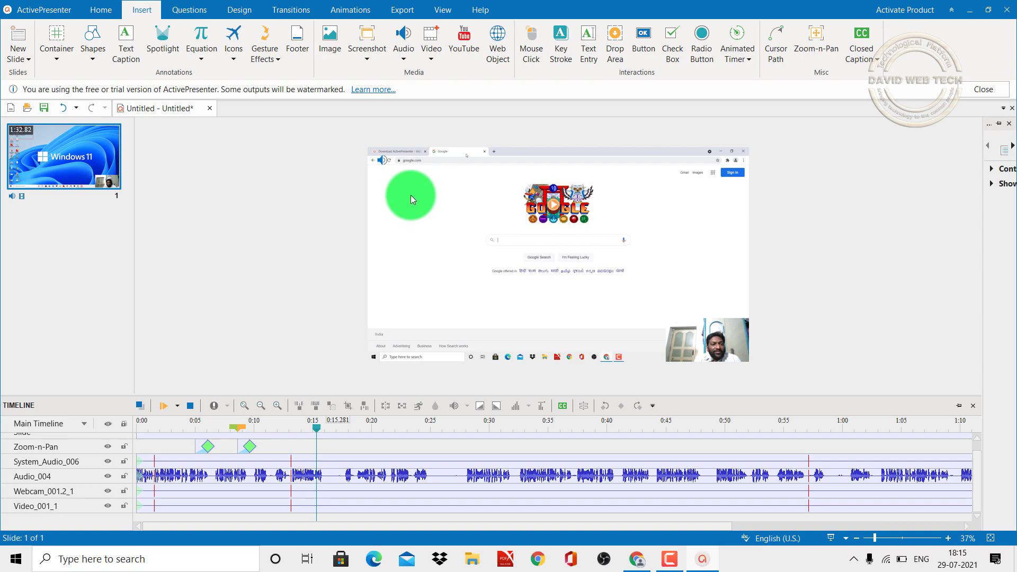
left_click_drag(427, 188, 661, 205)
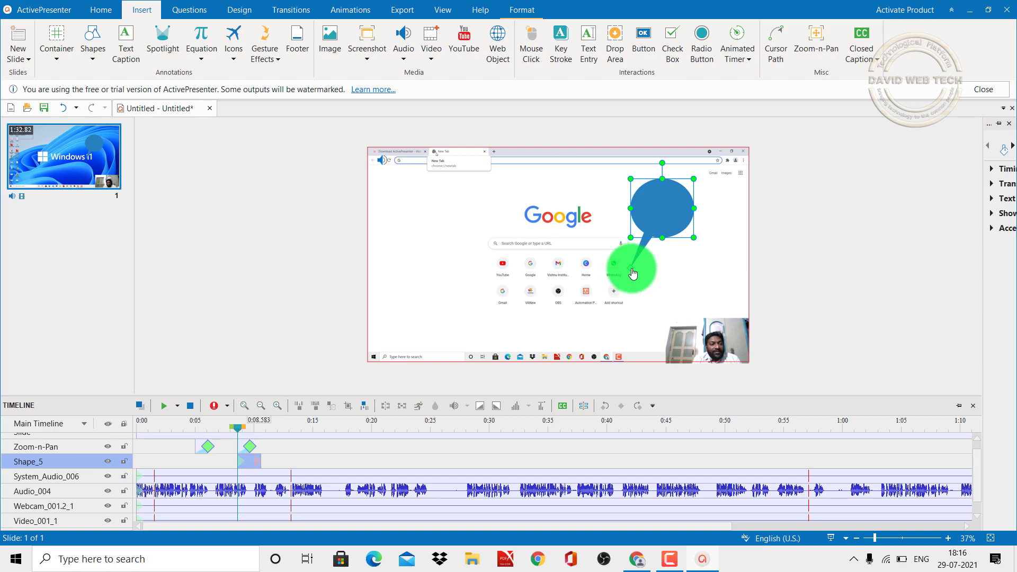
left_click_drag(633, 273, 566, 265)
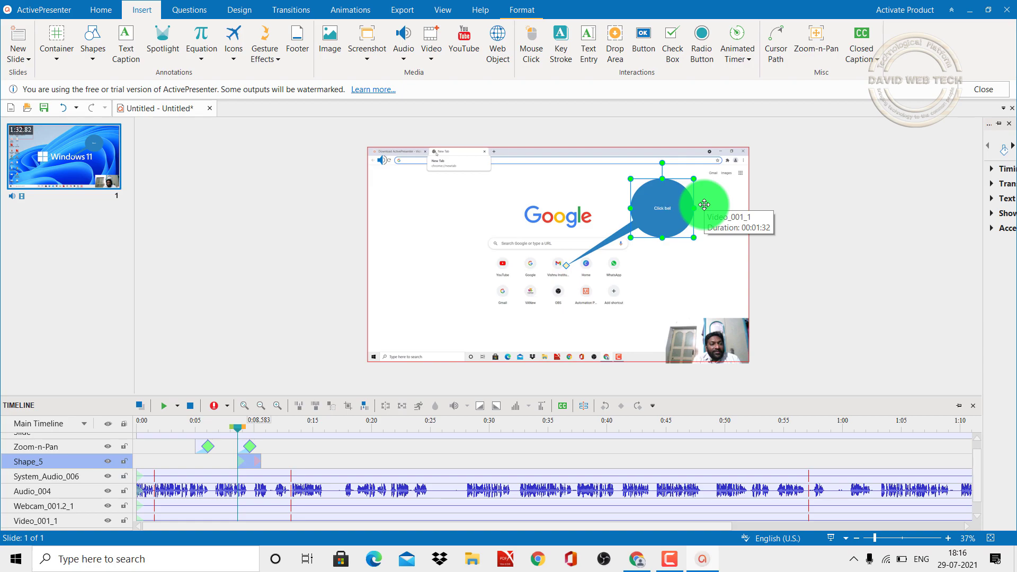
- Set the callout text to size 44 and widen the callout so the text fits on one line
double_click(678, 211)
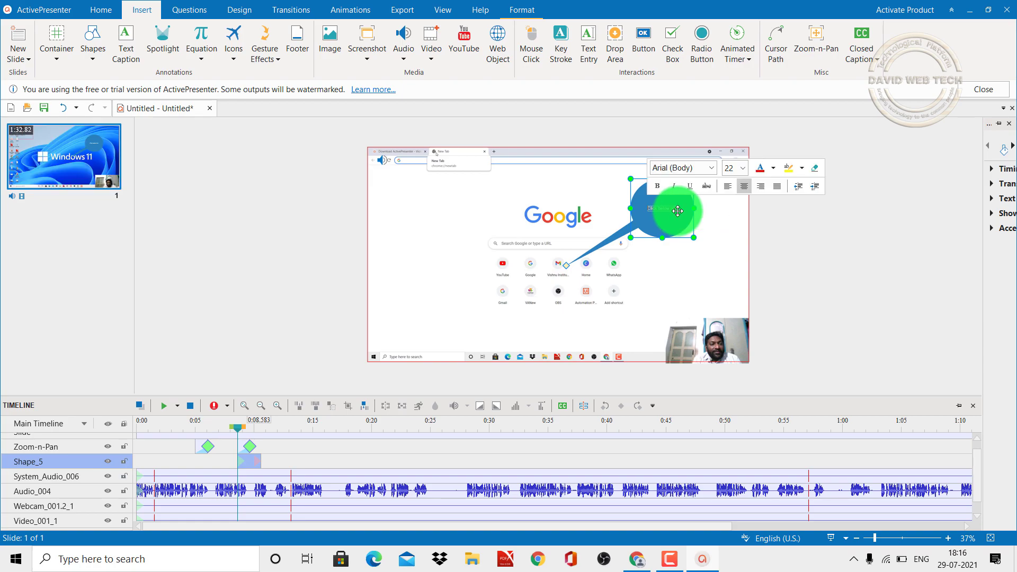
left_click(744, 170)
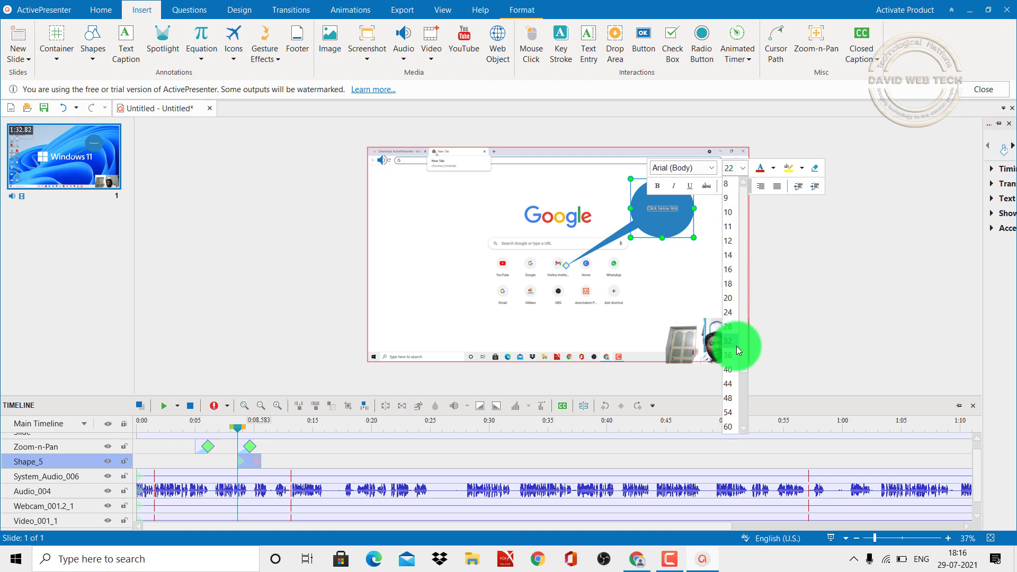
left_click(731, 371)
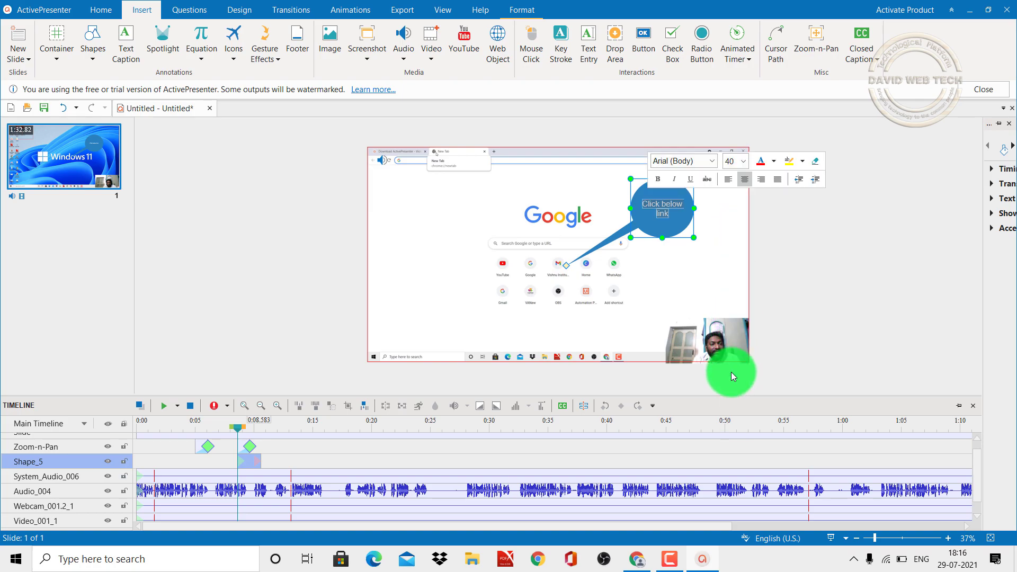
left_click(745, 162)
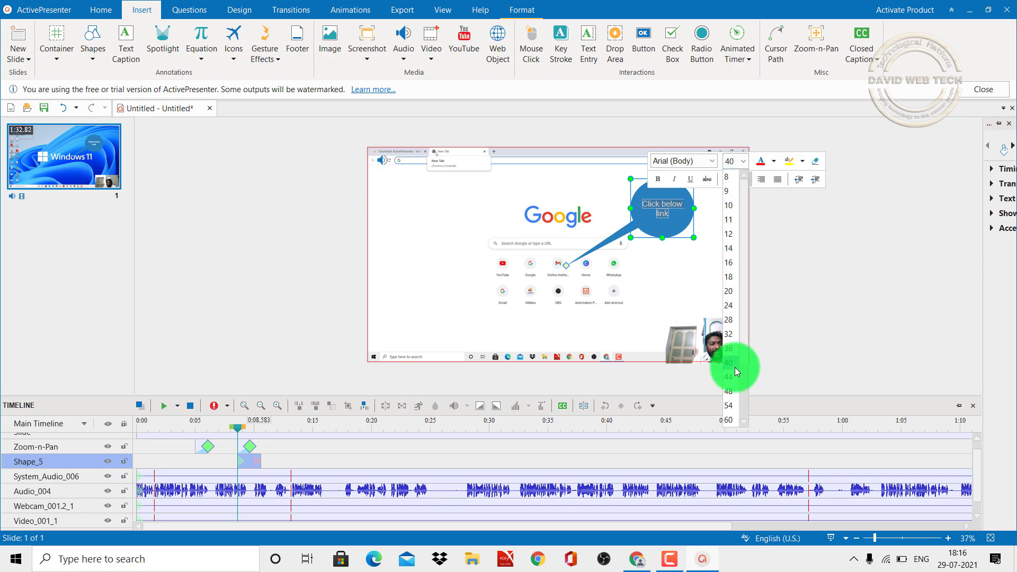
left_click(733, 376)
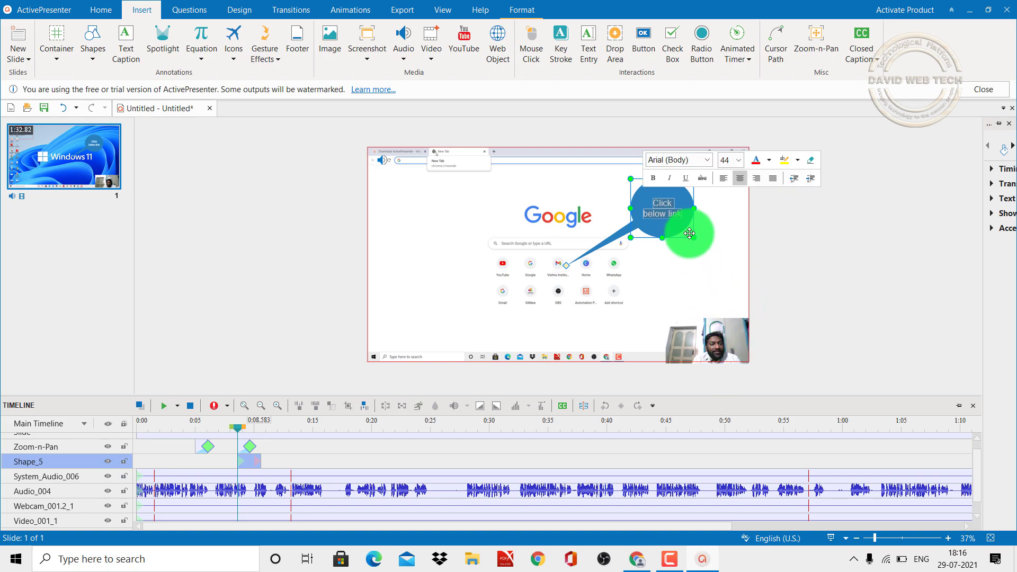
left_click_drag(694, 209, 735, 213)
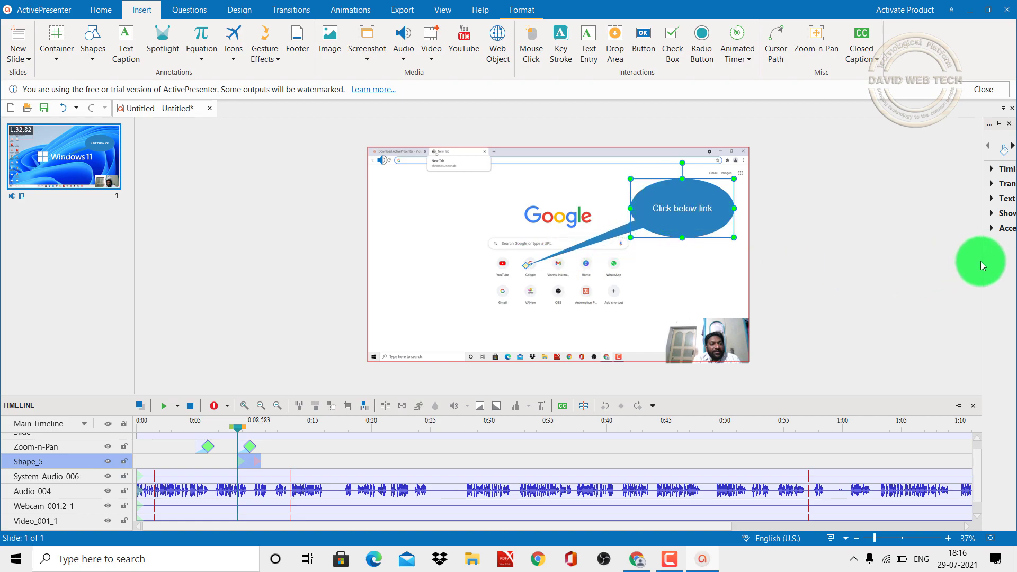
- Try a yellow solid fill on the callout, and settle on the dark orange theme colour
left_click_drag(983, 263, 855, 263)
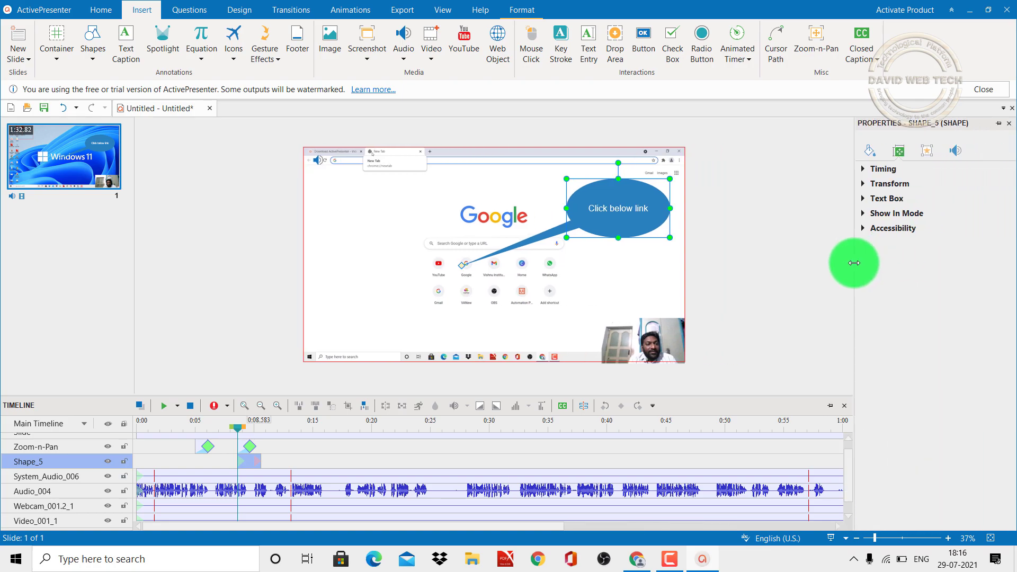
left_click(870, 151)
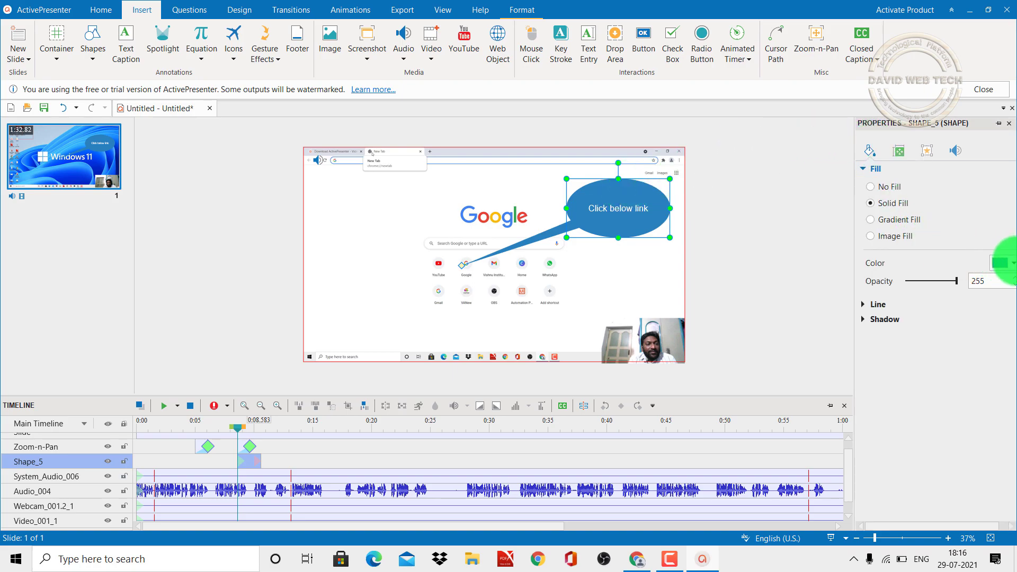
left_click(1013, 264)
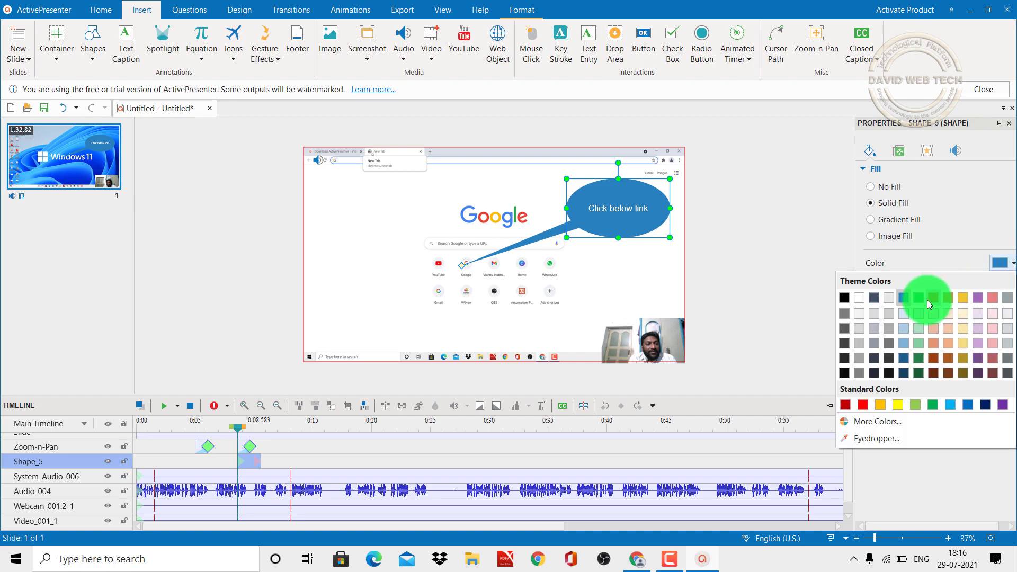
left_click(899, 404)
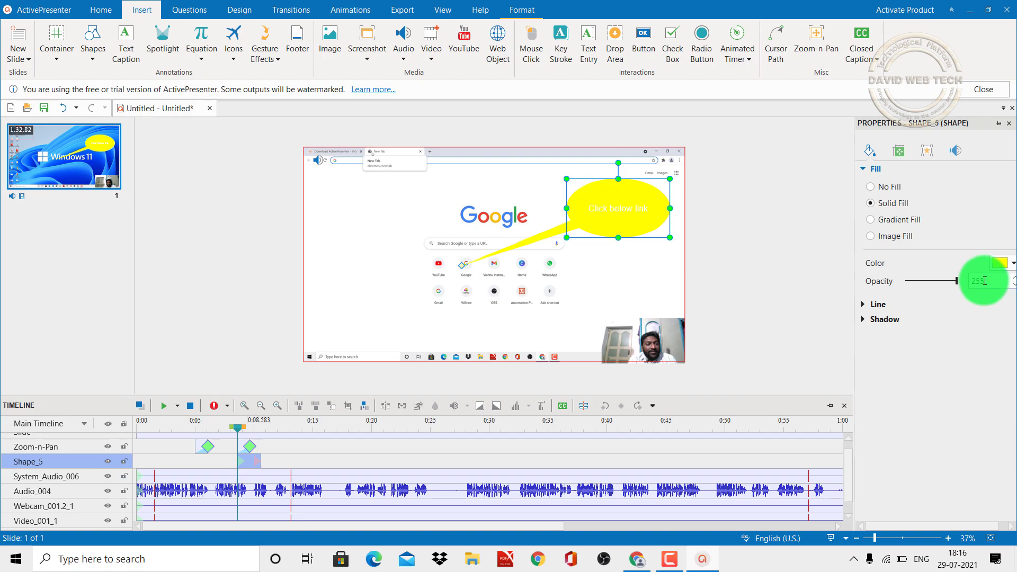
left_click(1014, 263)
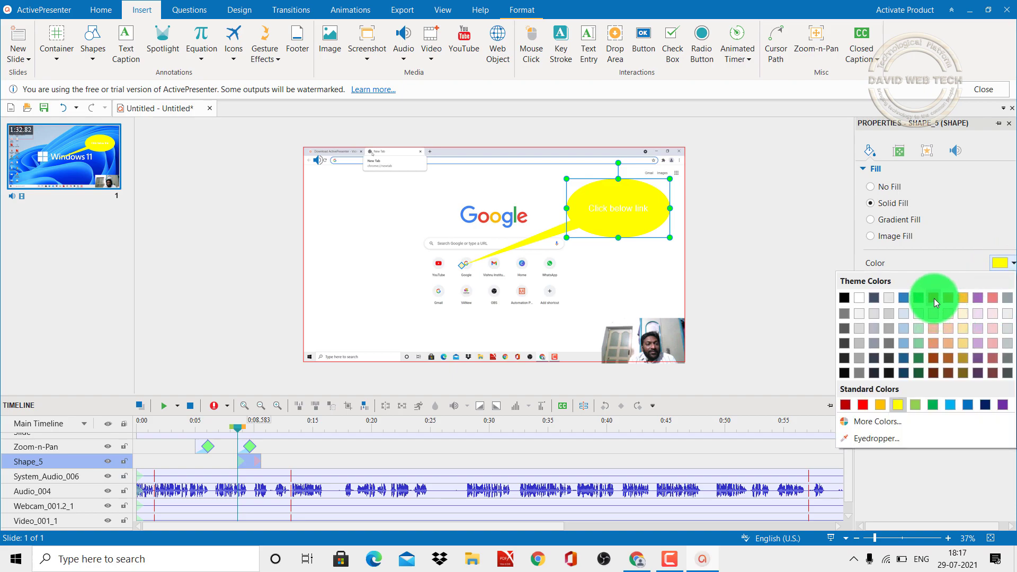
left_click(933, 298)
left_click(742, 206)
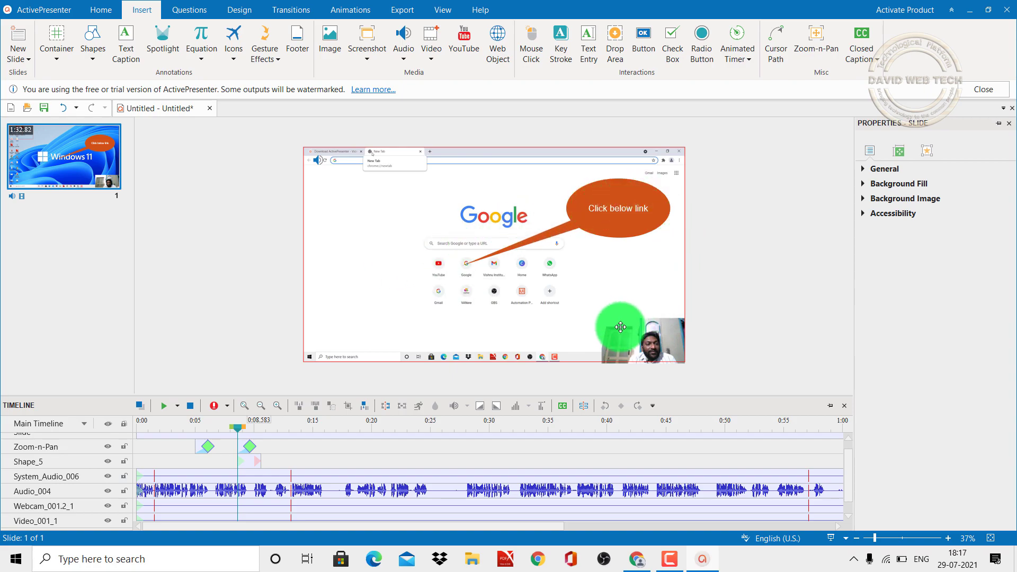
- Delete the webcam video from the slide, undoing the deletion once and repeating it
left_click(615, 344)
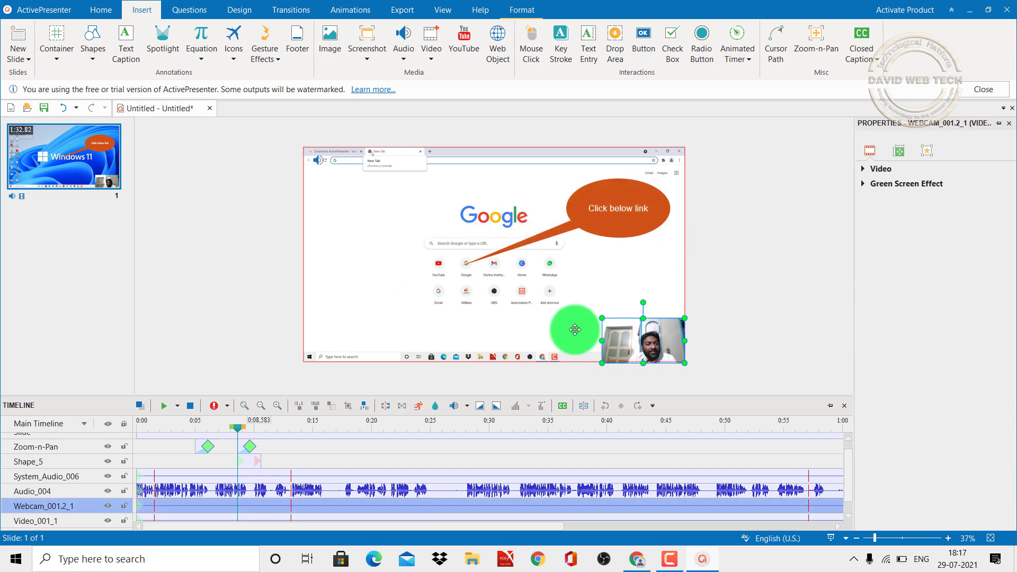
key("Delete")
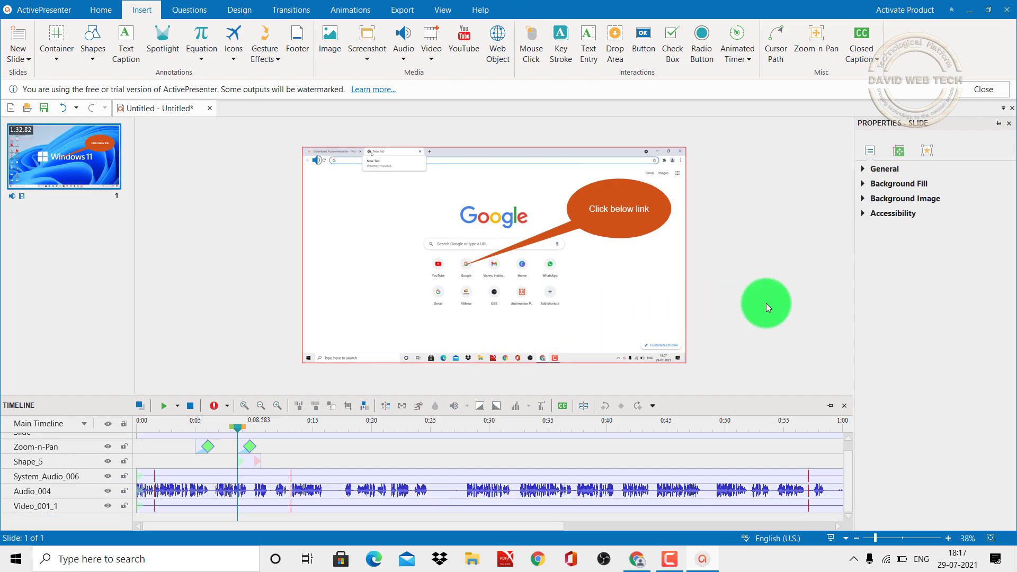
key("ctrl+z")
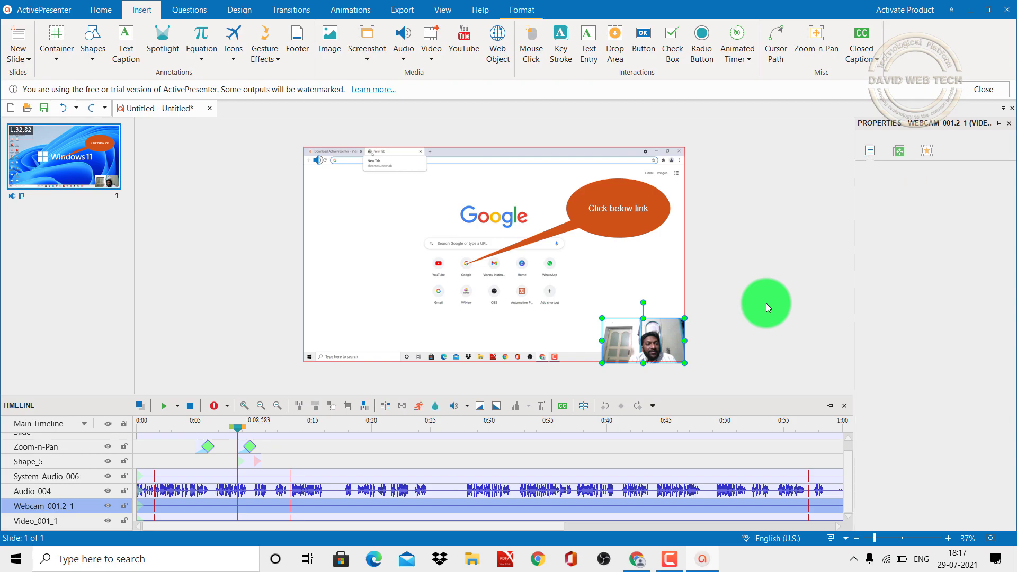
key("Delete")
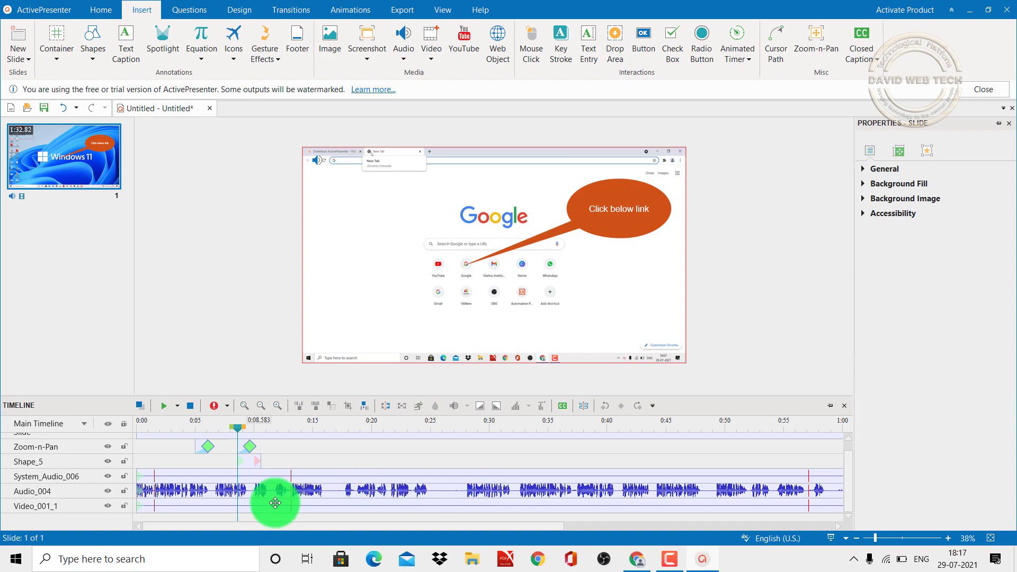
- Select the Audio_004 track and the System_Audio_006 track in turn on the timeline to inspect them
left_click(435, 497)
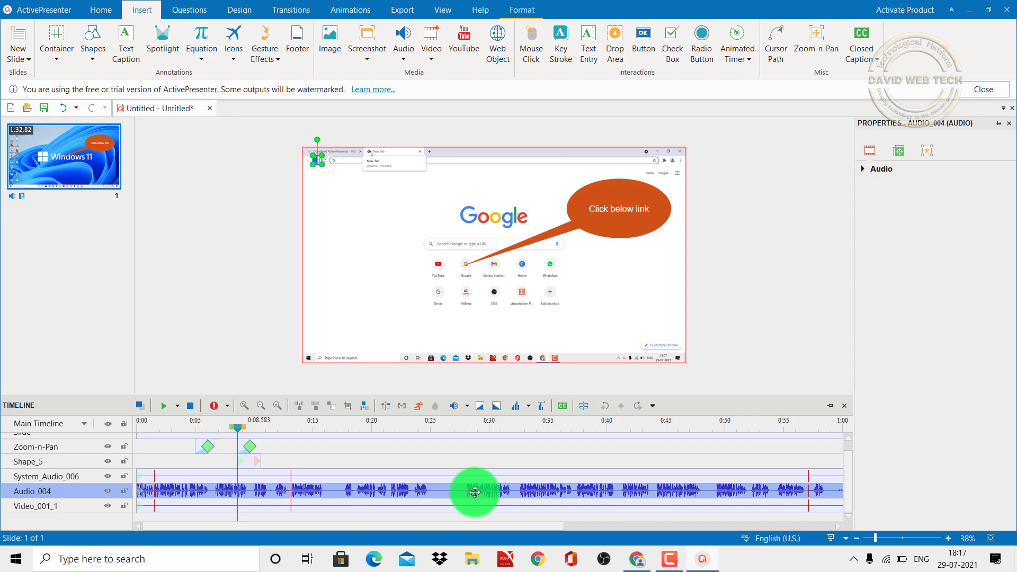
left_click(436, 473)
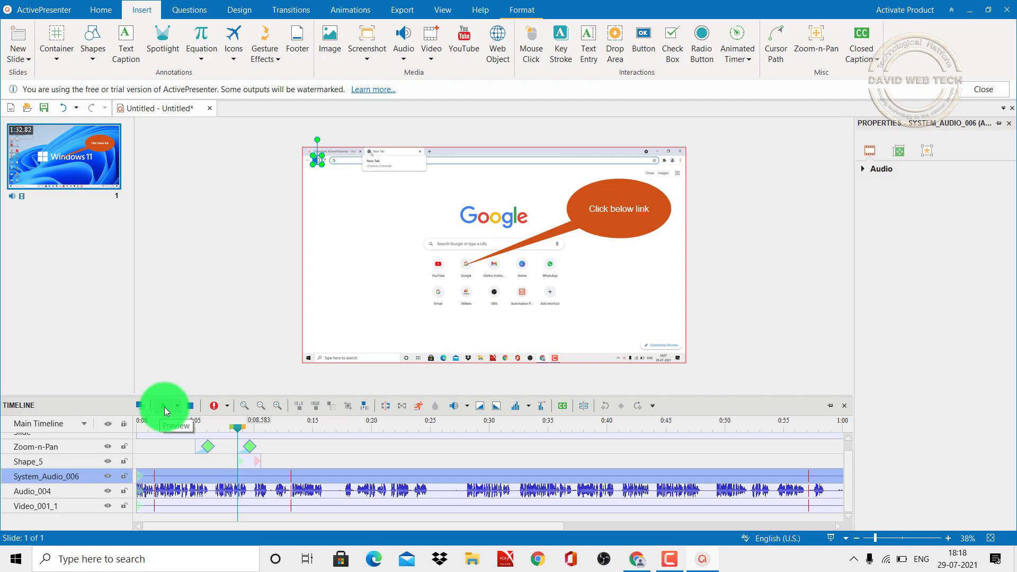
left_click(214, 408)
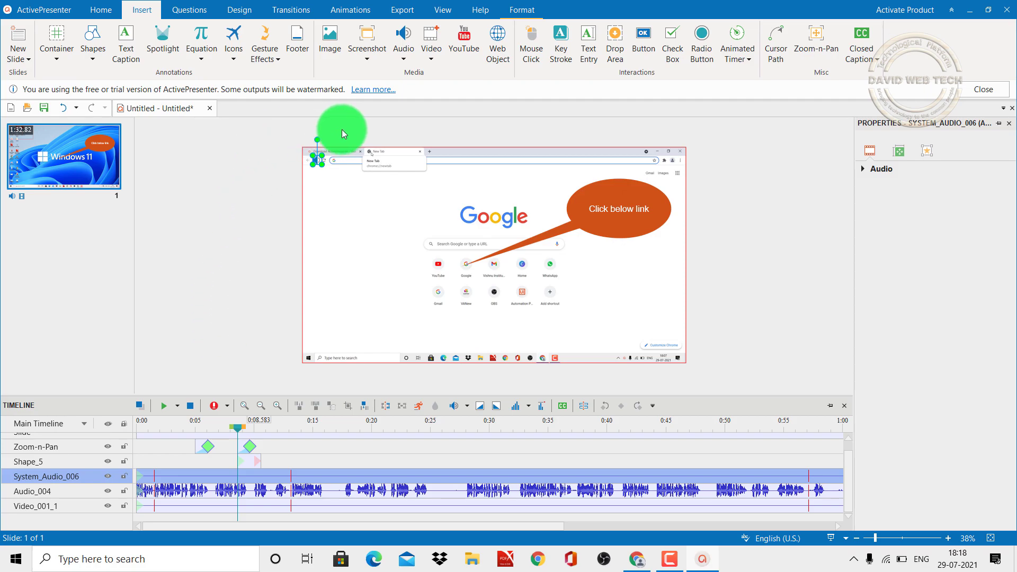
left_click(187, 11)
left_click(242, 12)
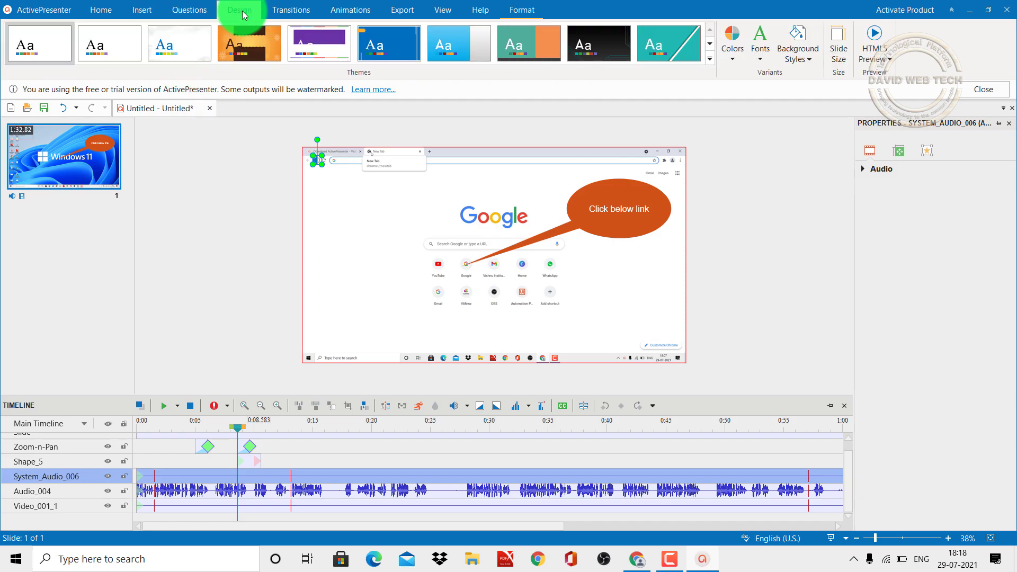
left_click(295, 14)
left_click(344, 12)
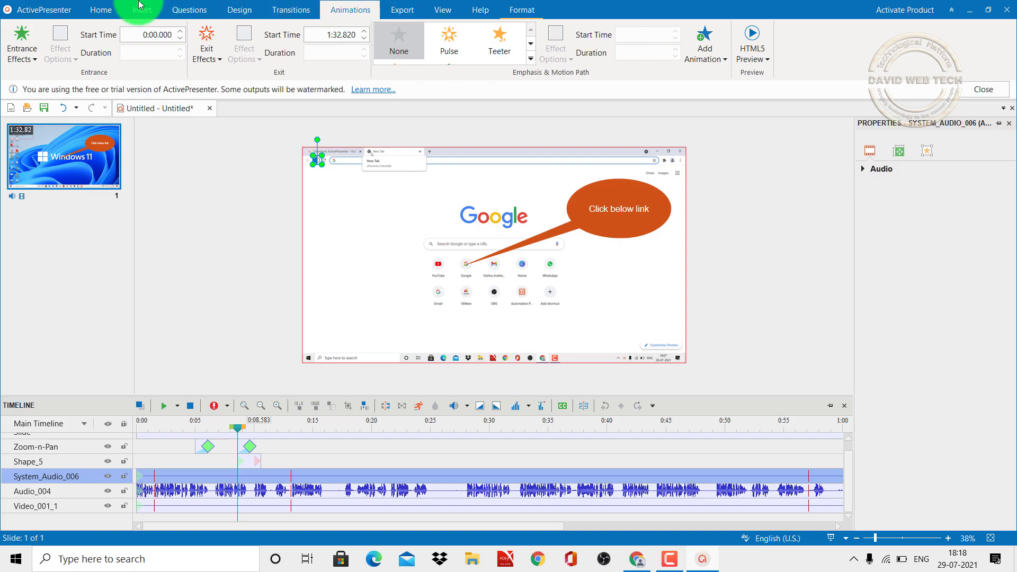
left_click(102, 9)
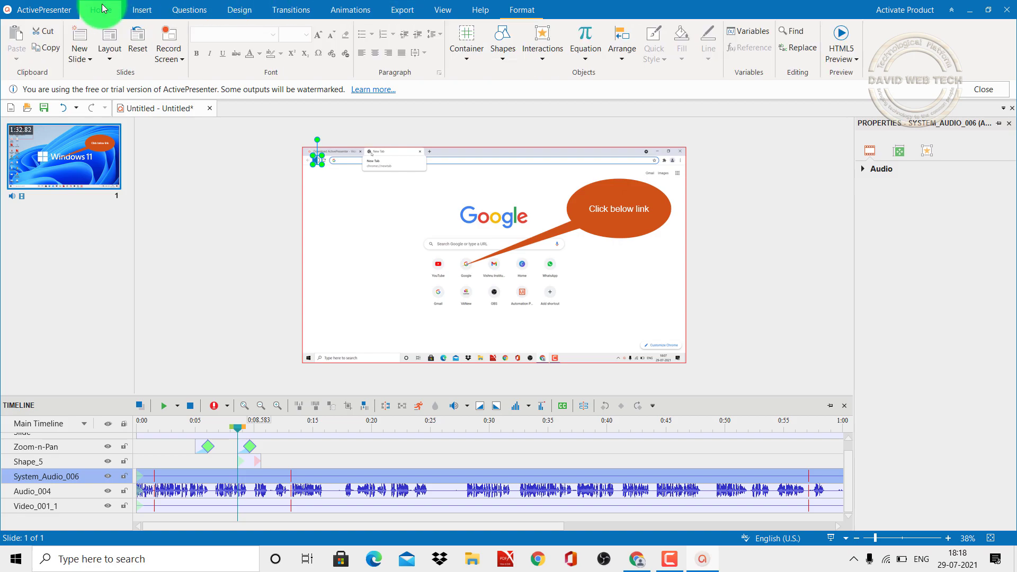
left_click(152, 15)
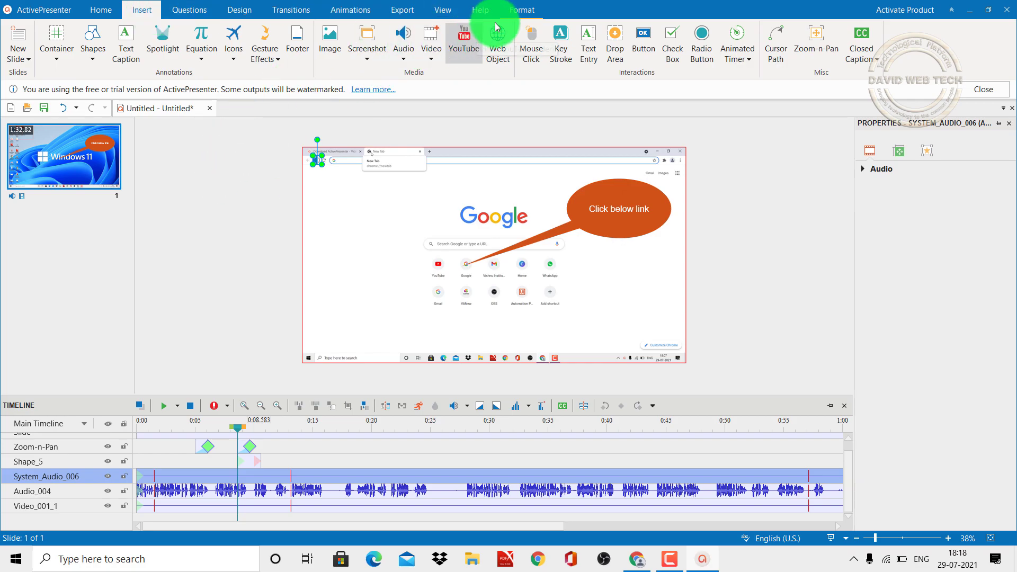
left_click(516, 13)
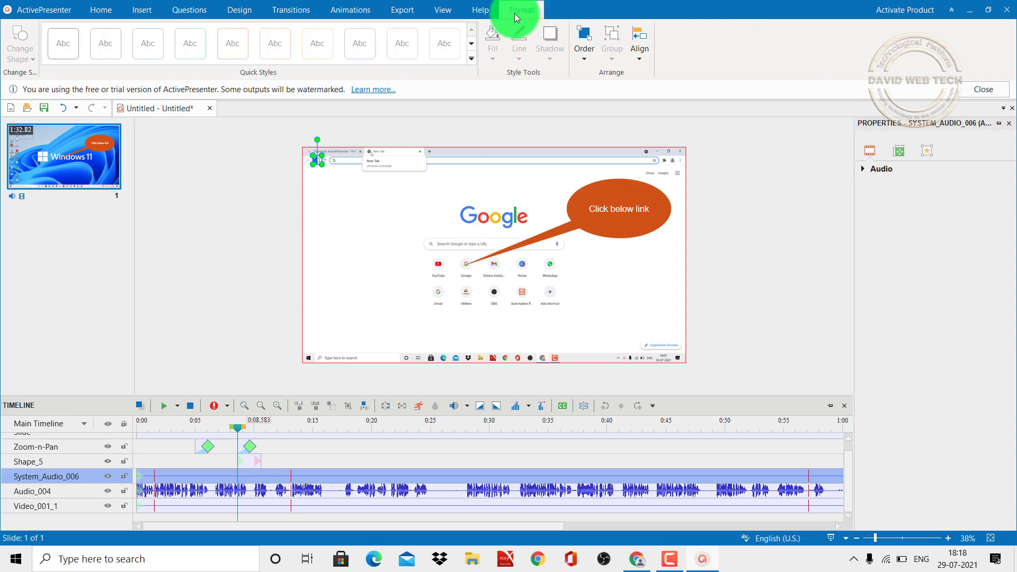
left_click(444, 13)
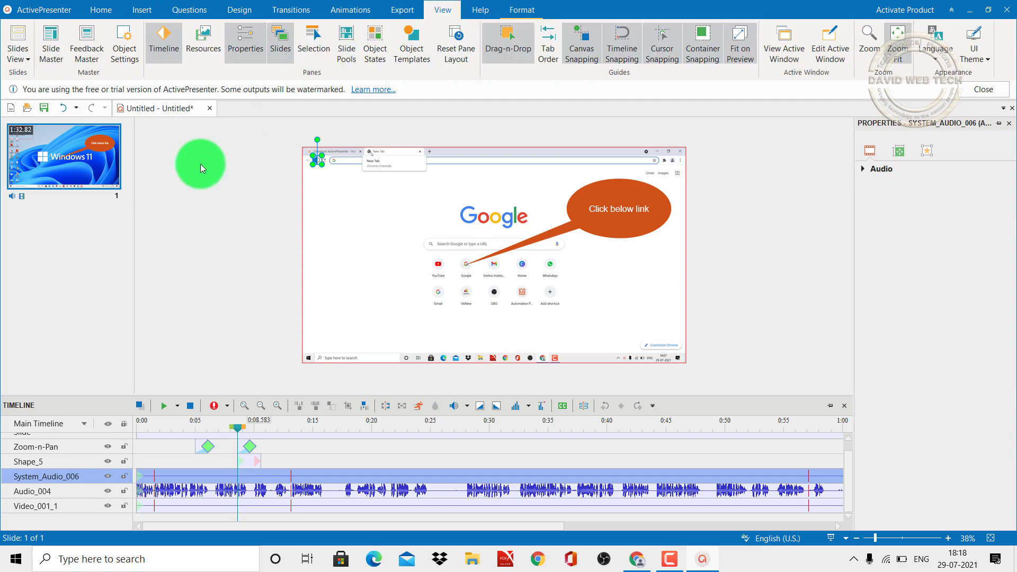
- Export the edited project as an MP4 video, keeping the default rendering, video, audio and output file settings
double_click(339, 14)
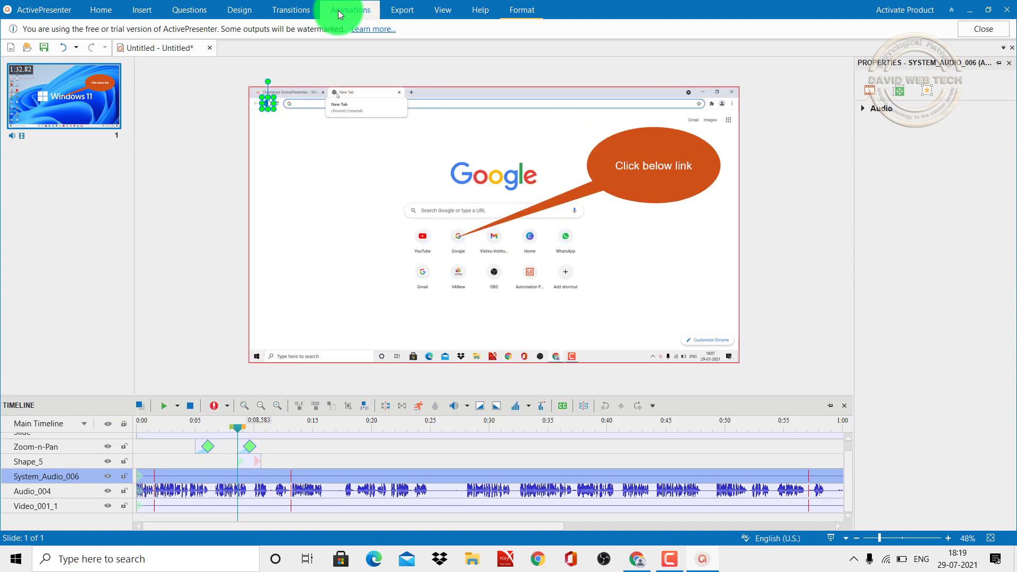
double_click(403, 12)
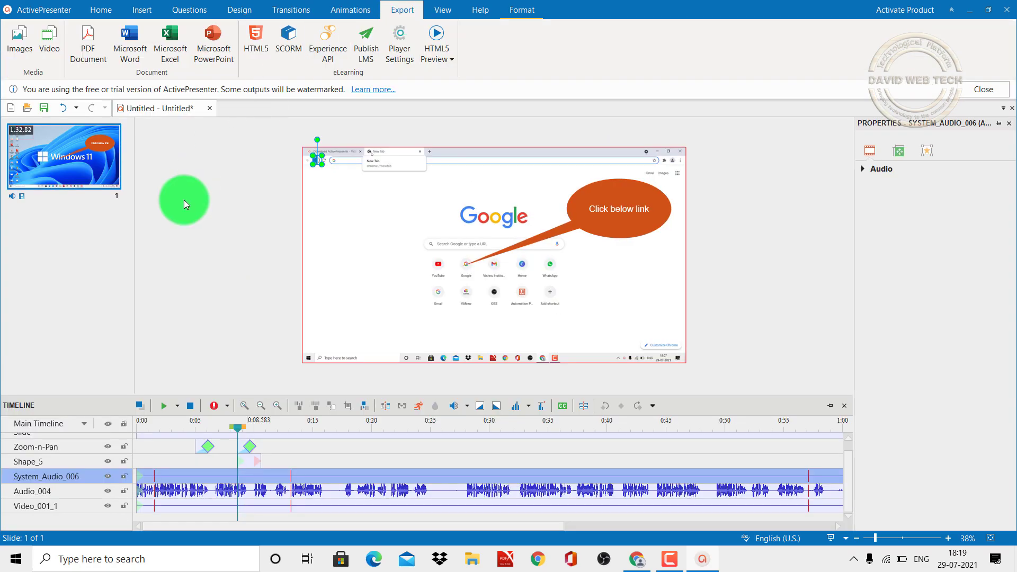
left_click(48, 35)
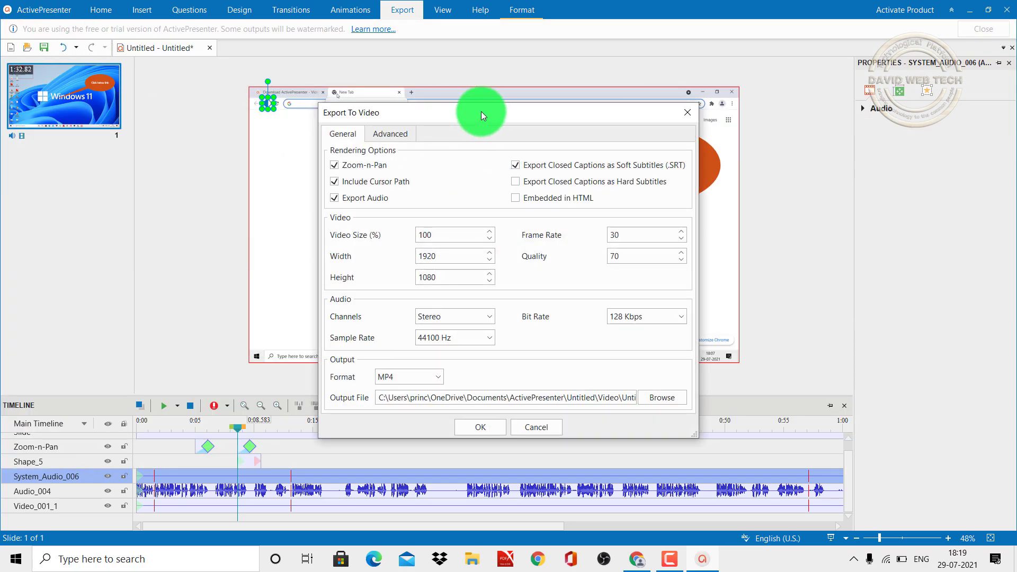
left_click_drag(481, 111, 459, 45)
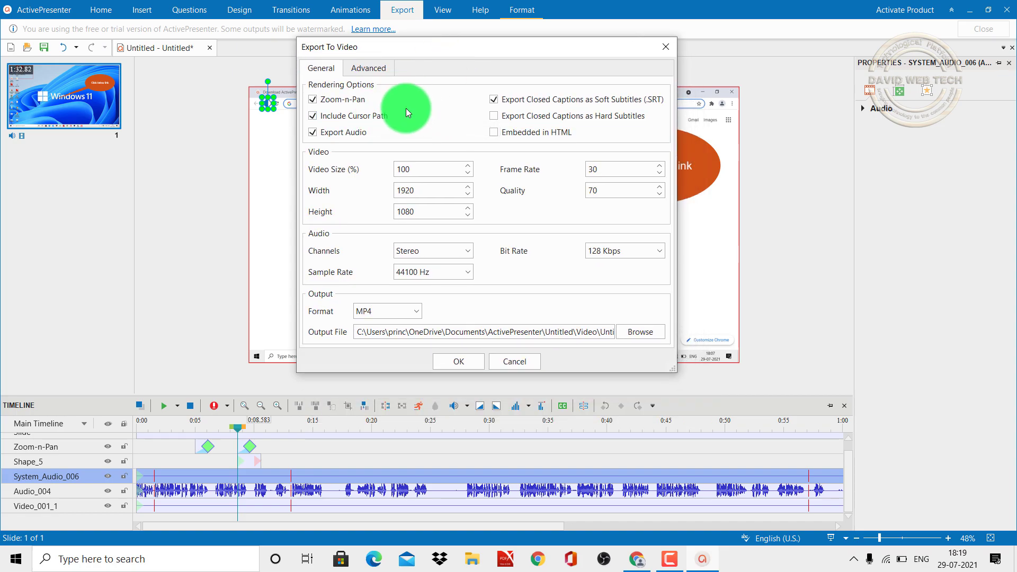
left_click(365, 69)
left_click(328, 69)
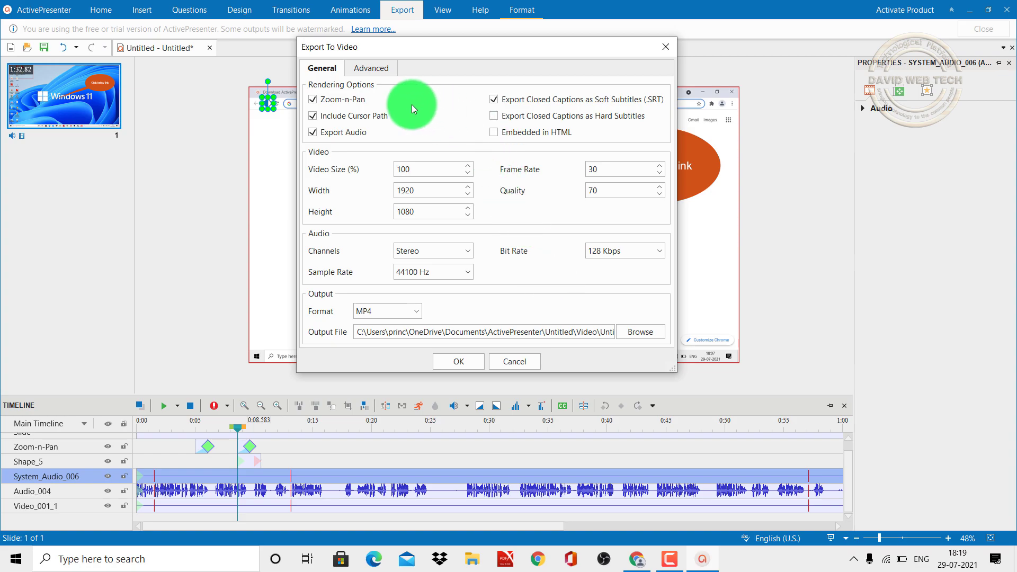
left_click(455, 362)
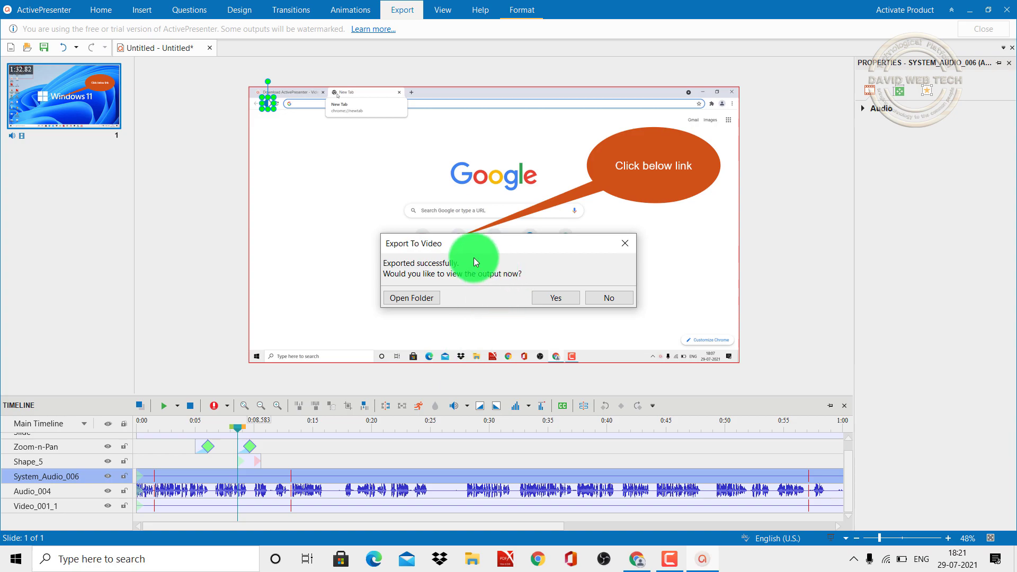
- Open the export's output folder and play the exported Untitled video to review the result
left_click(415, 299)
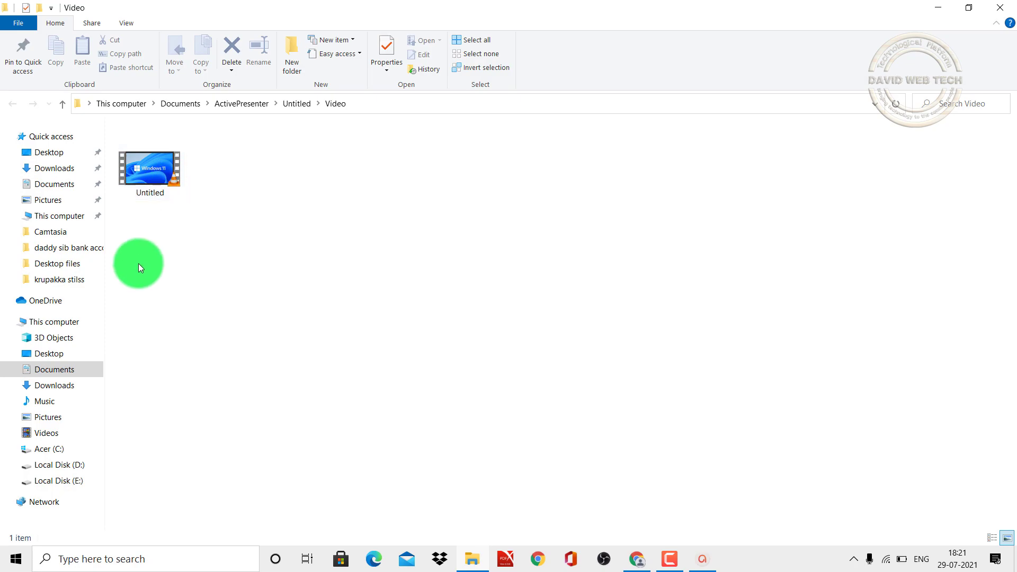
double_click(162, 172)
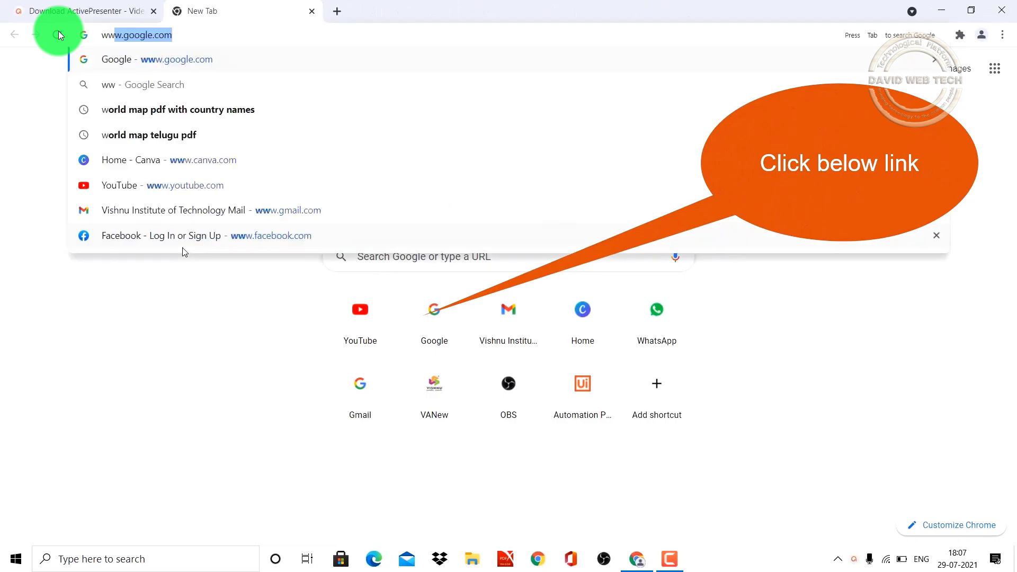
type(".goo")
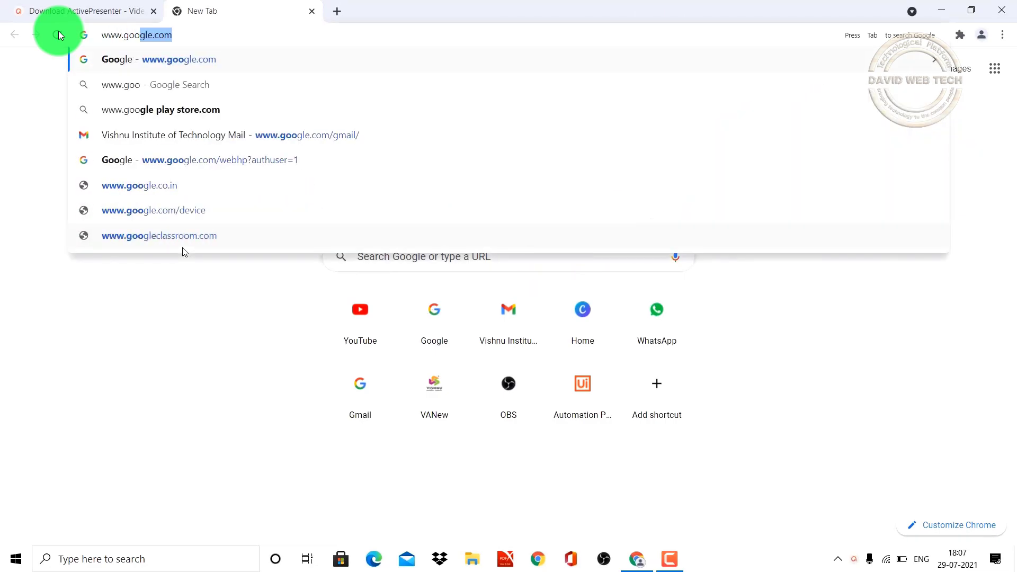
key("Return")
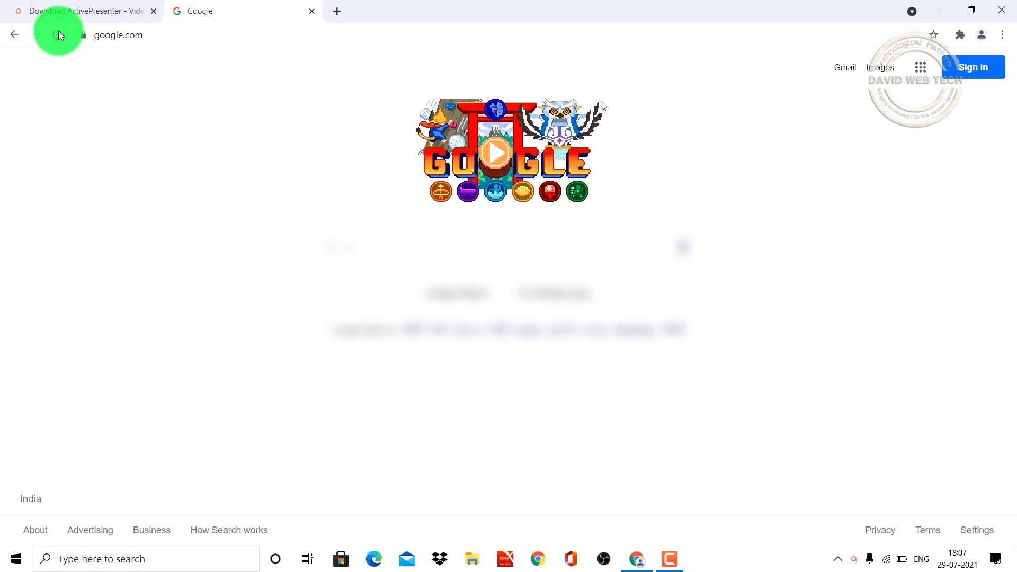
left_click(942, 11)
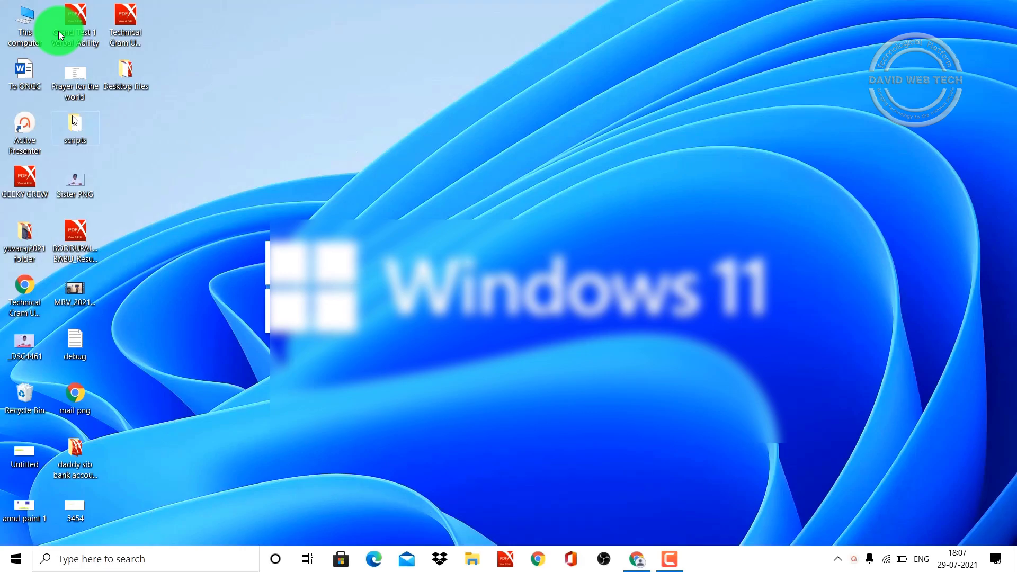
double_click(35, 74)
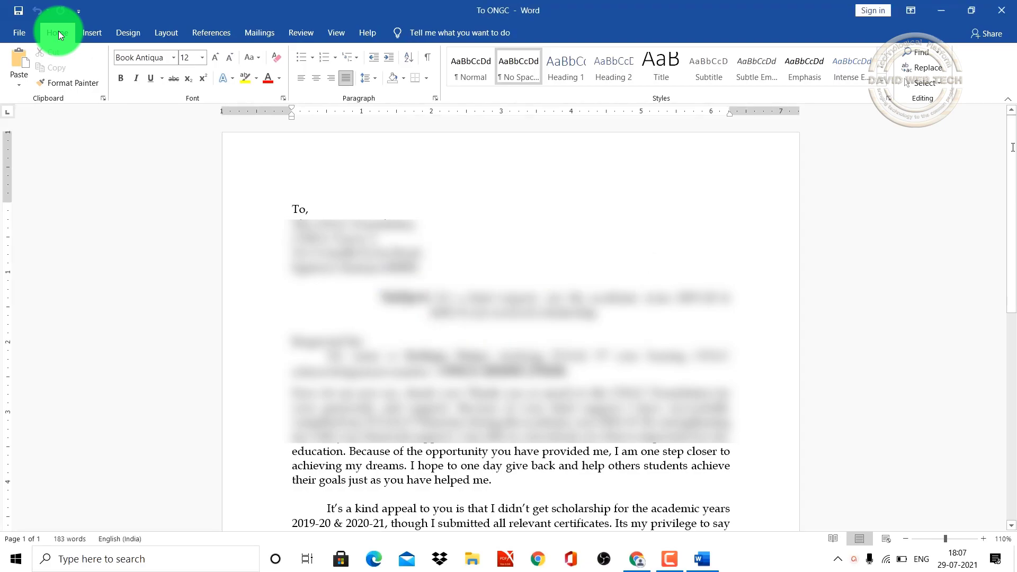
mouse_move(1013, 148)
left_mouse_down()
mouse_move(1013, 297)
mouse_move(1013, 148)
left_mouse_up()
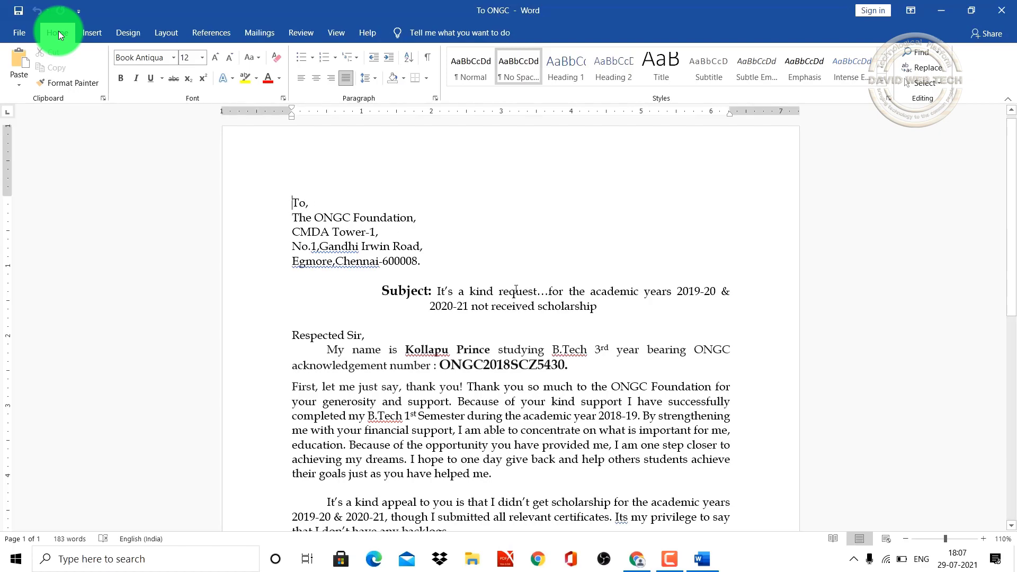
left_click(1002, 11)
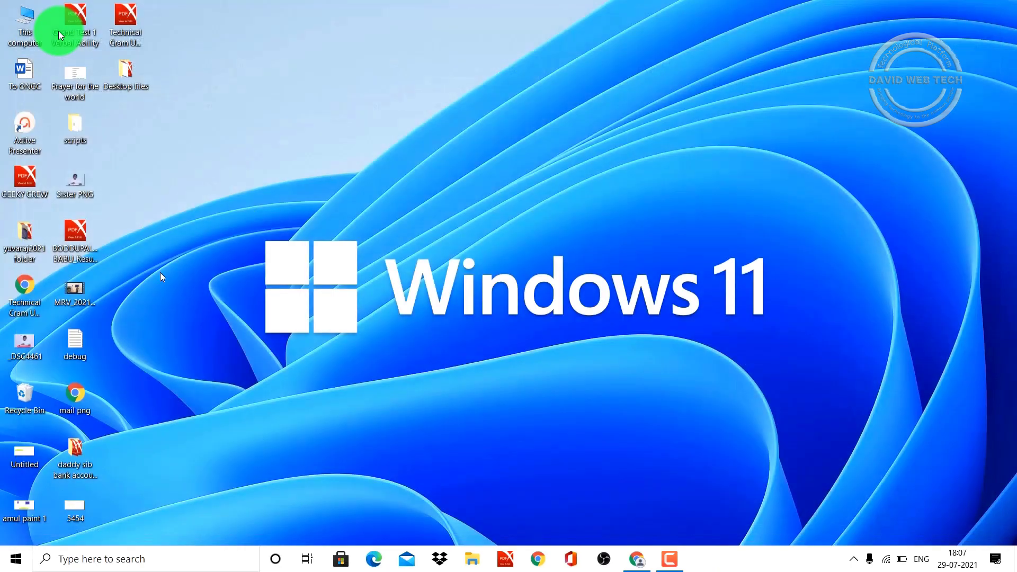
double_click(31, 20)
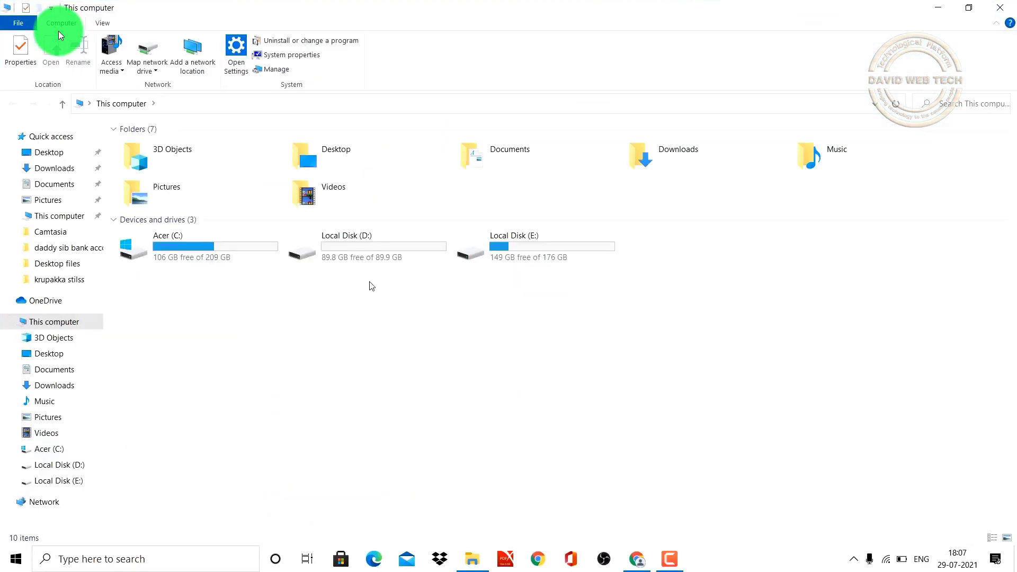
left_click(369, 248)
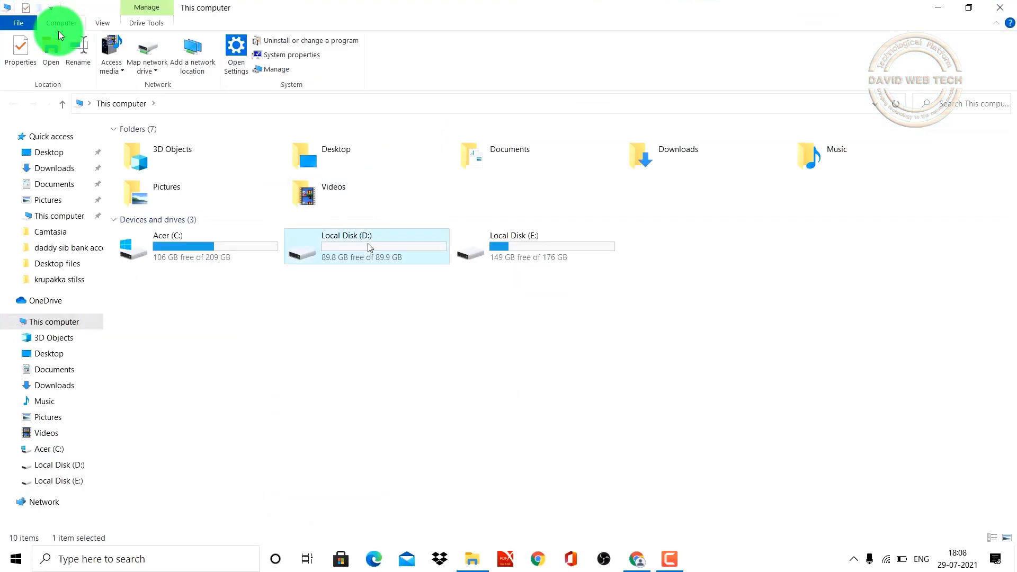
double_click(369, 247)
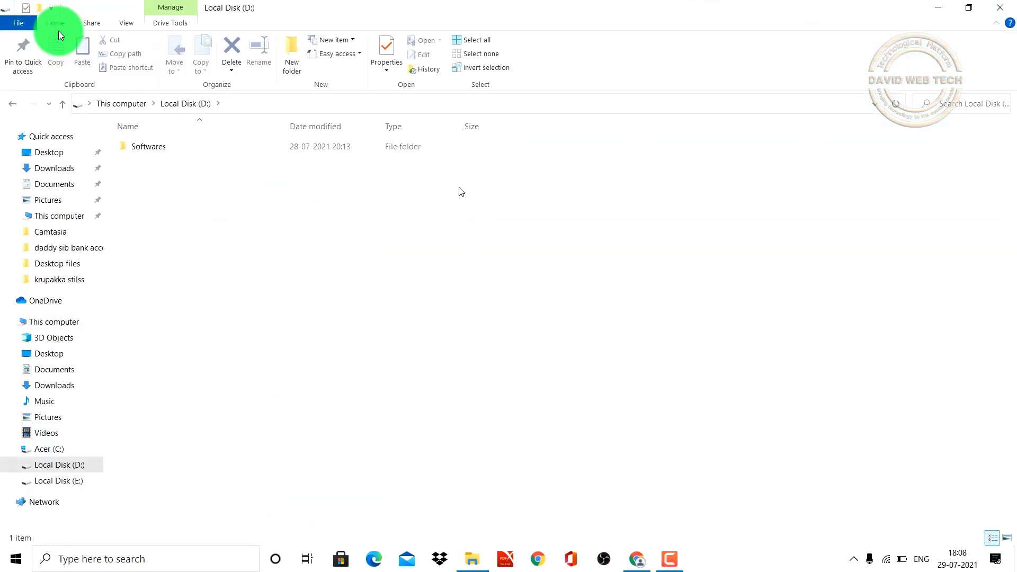
left_click(1001, 8)
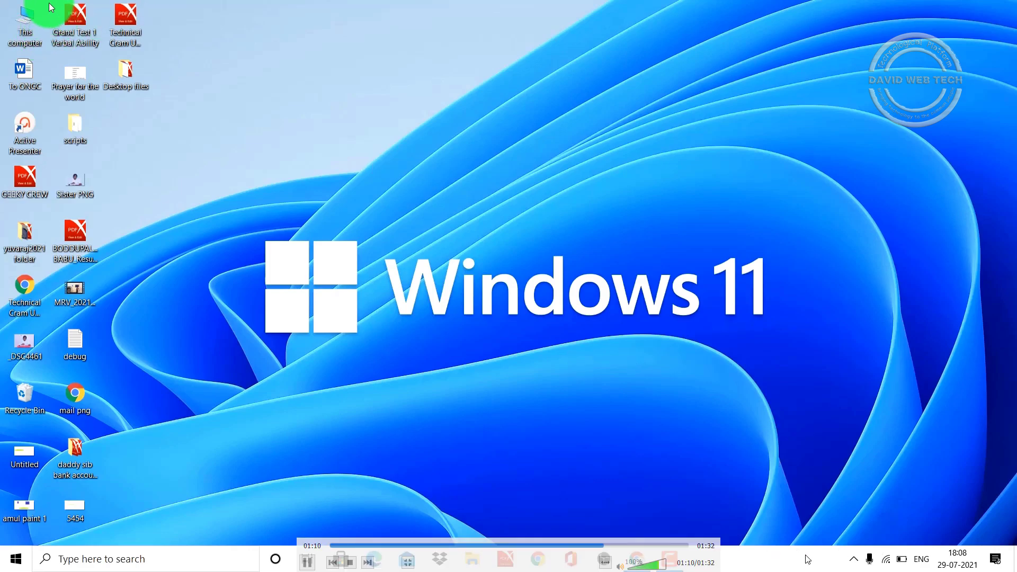
- Leave full-screen playback of the exported video and close both the media player and the Video folder window
key("Escape")
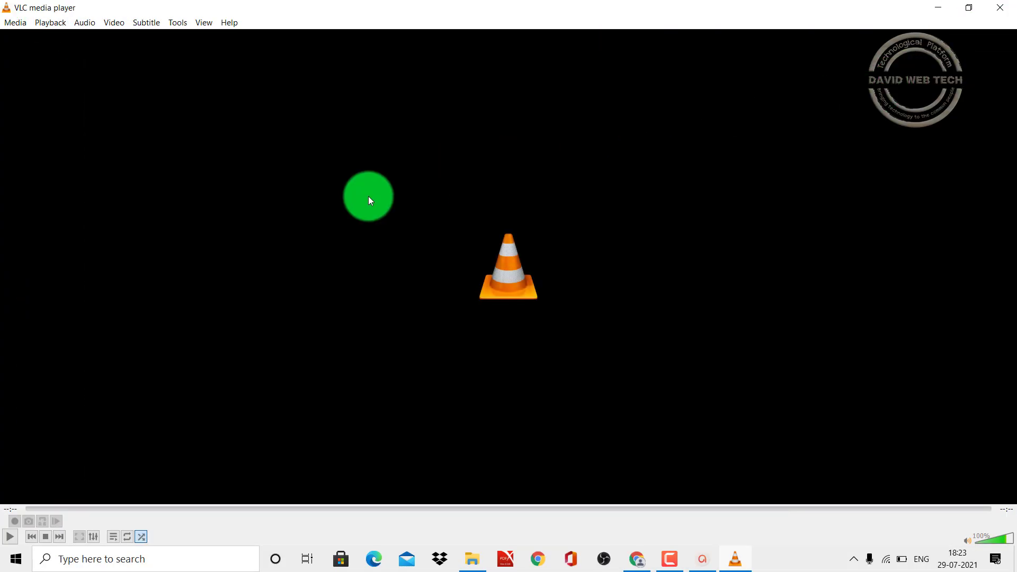
left_click(1001, 5)
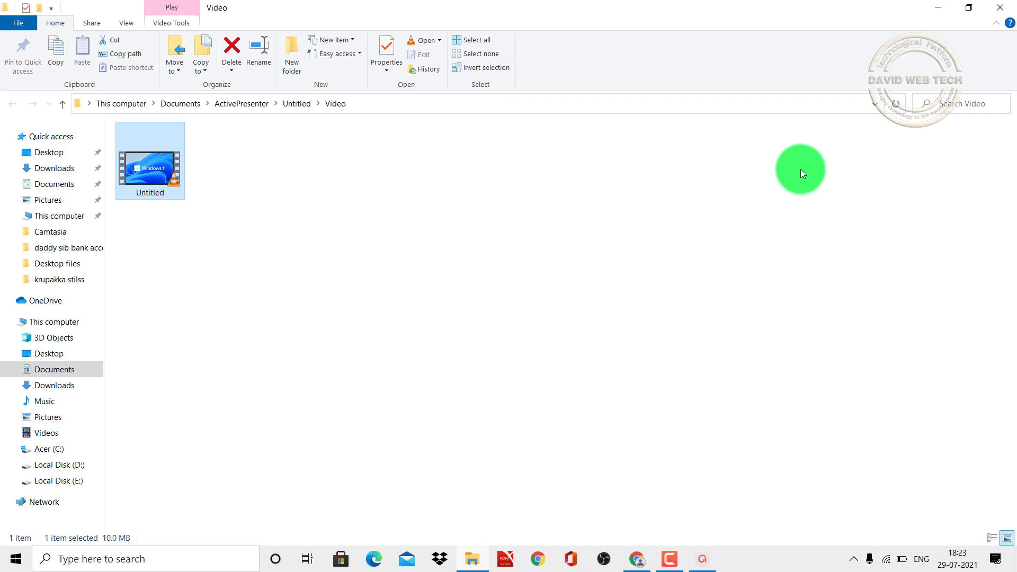
left_click(1001, 13)
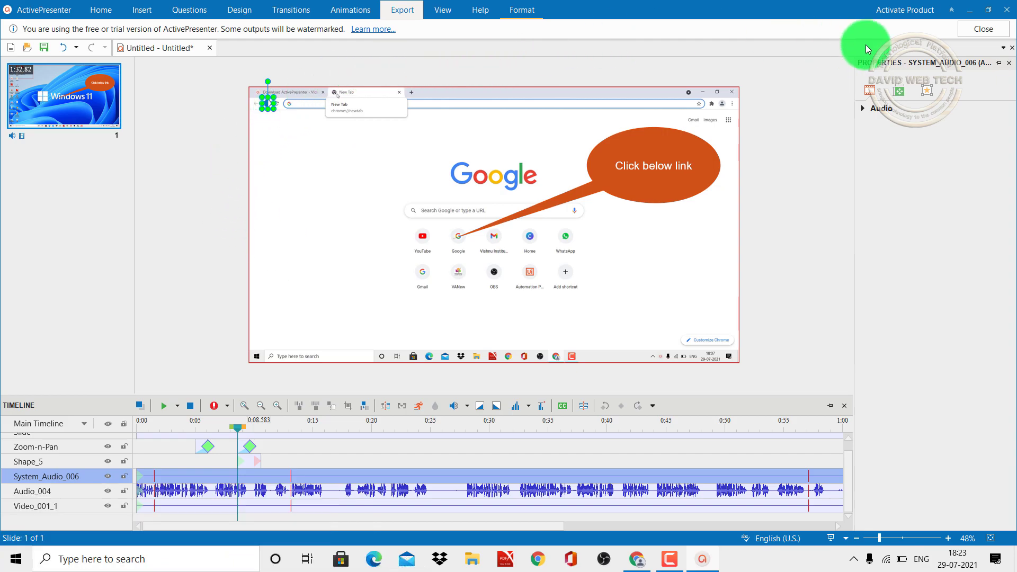
- Close ActivePresenter without saving the changes to the Untitled project, and refresh the desktop
left_click(966, 9)
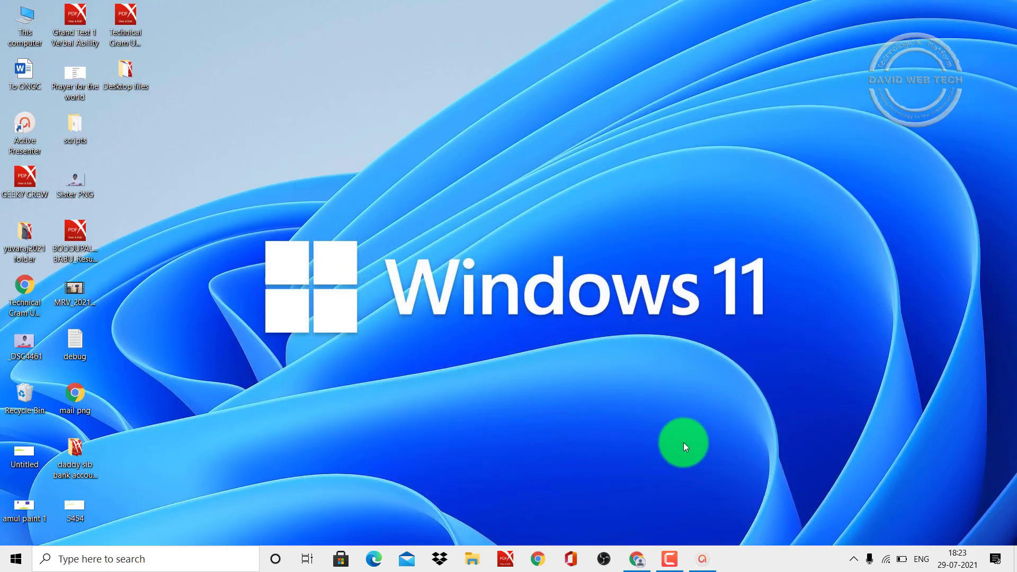
left_click(703, 563)
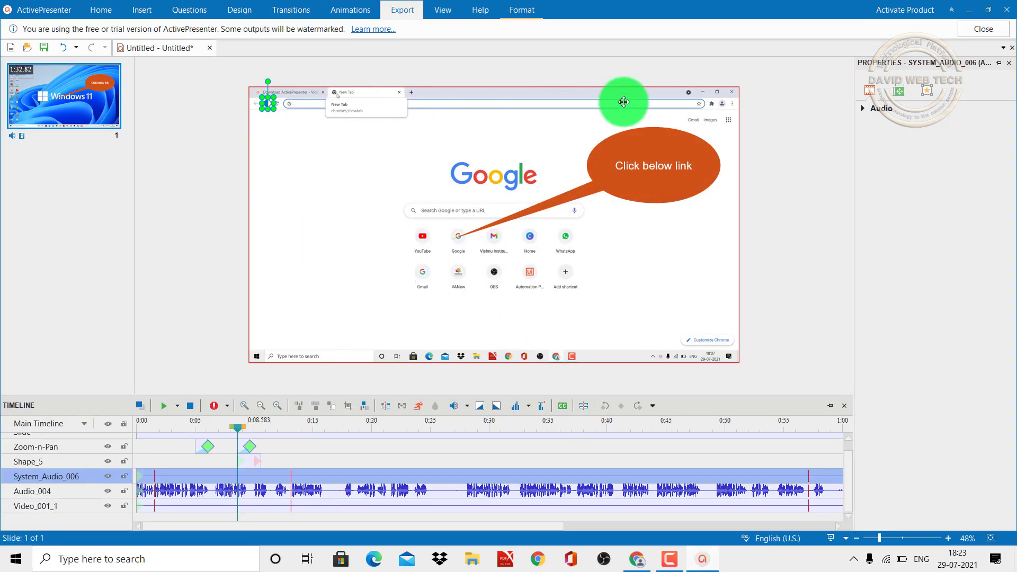
left_click(1007, 14)
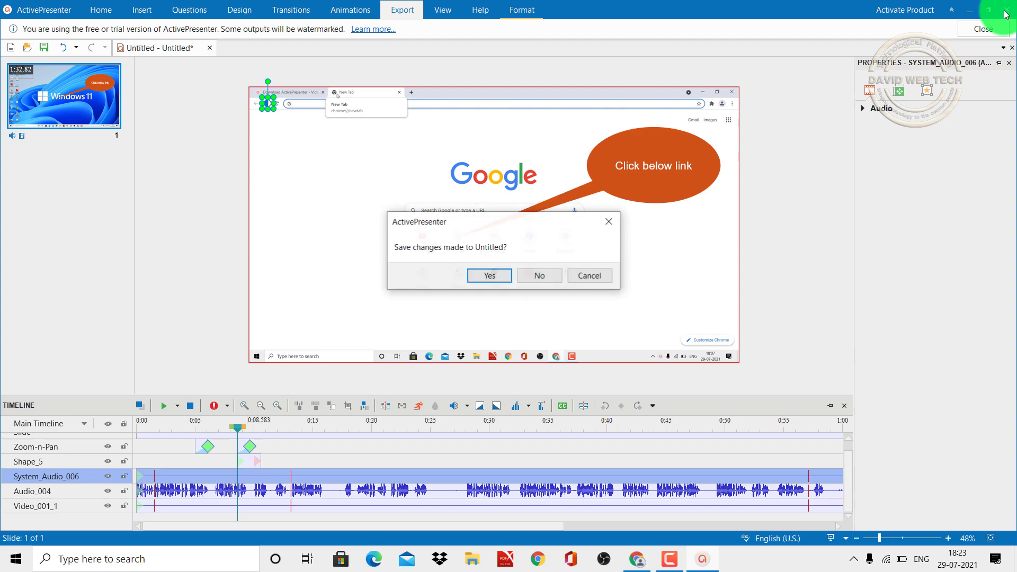
left_click(554, 285)
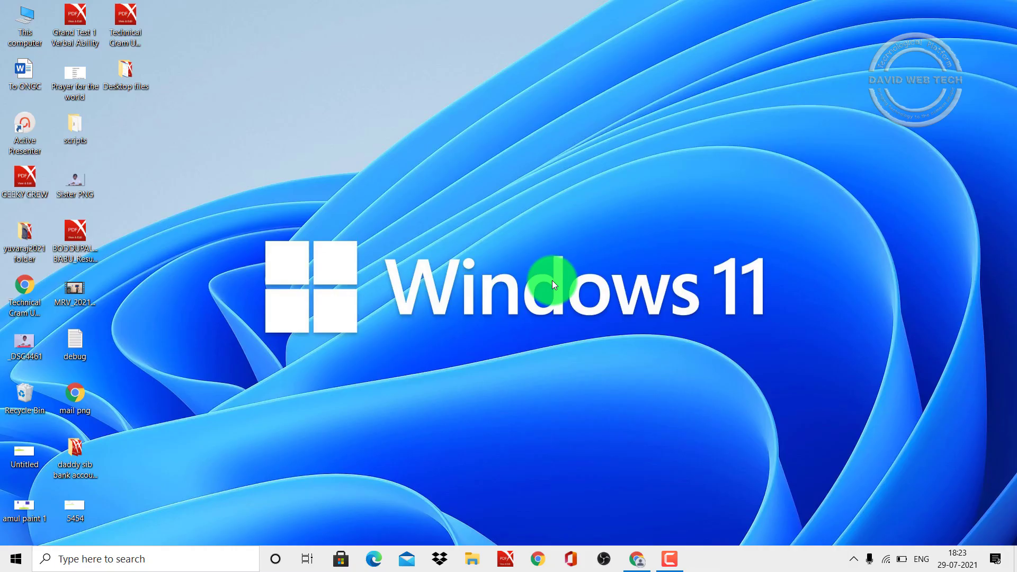
right_click(219, 144)
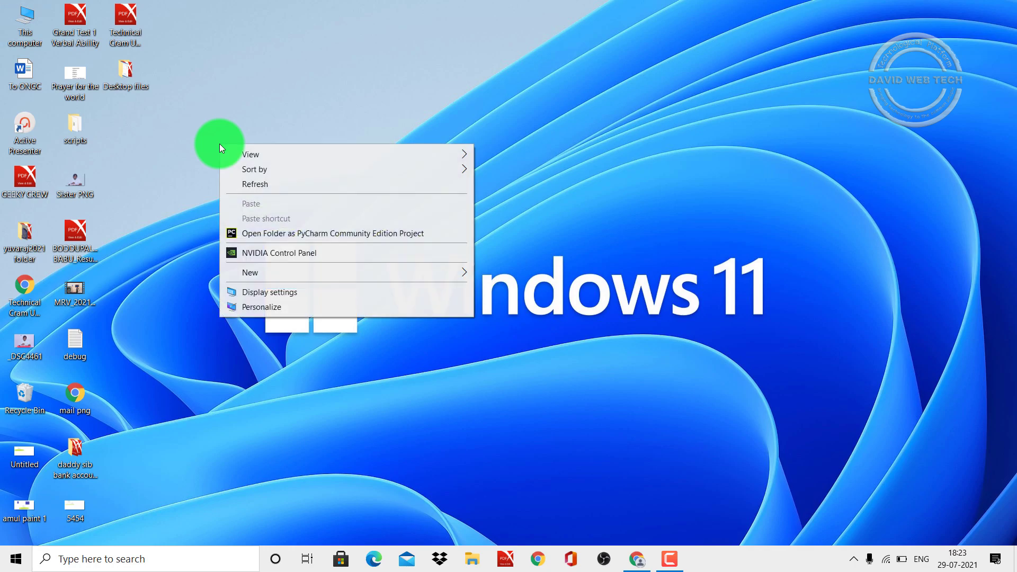
left_click(261, 186)
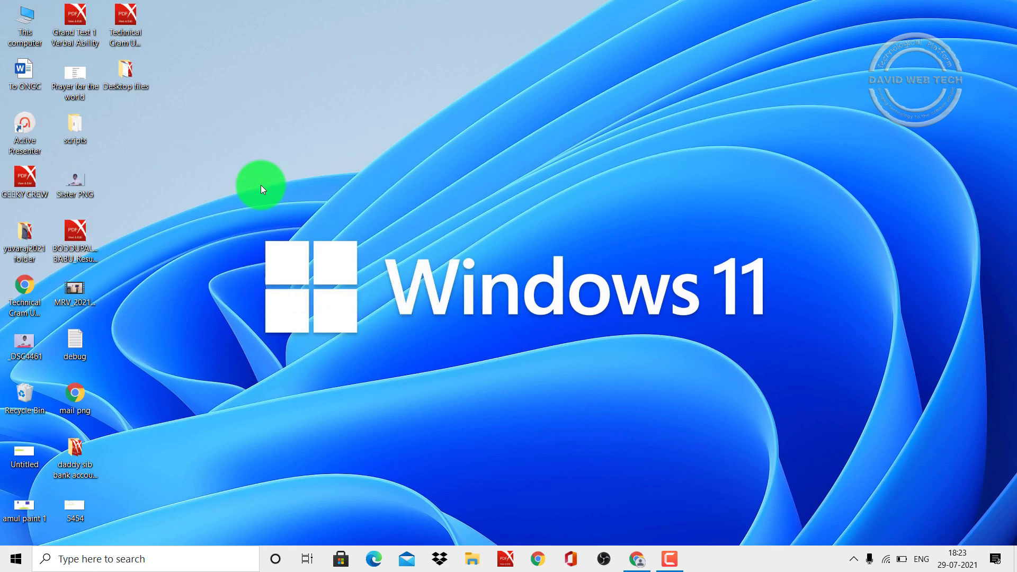